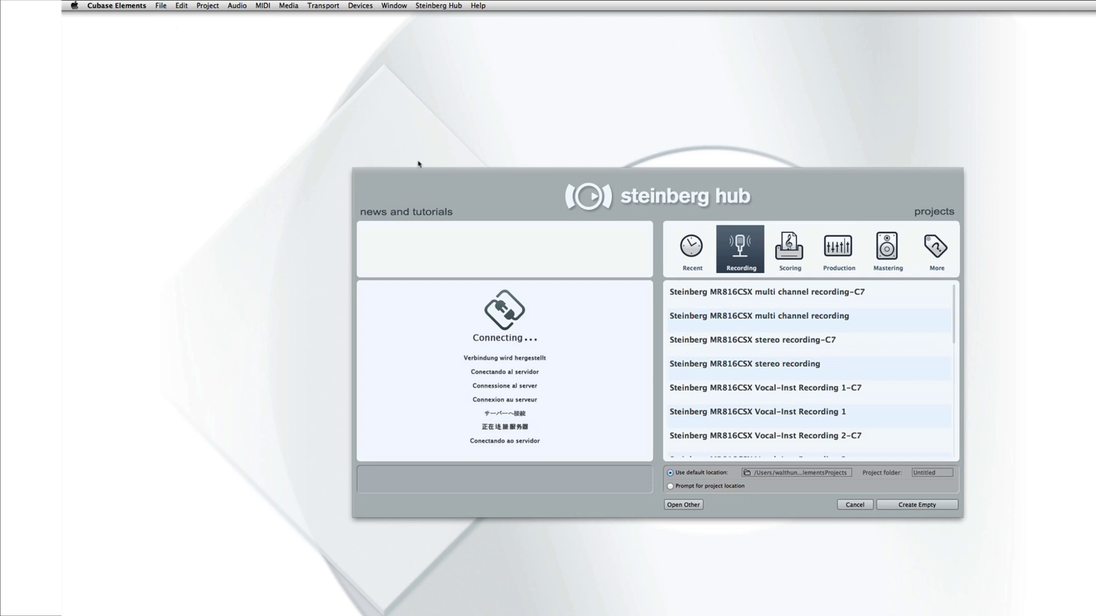
# Choose the Piano + Vocal recording template, with the project location prompted on creation.
pyautogui.click(790, 248)
pyautogui.click(839, 250)
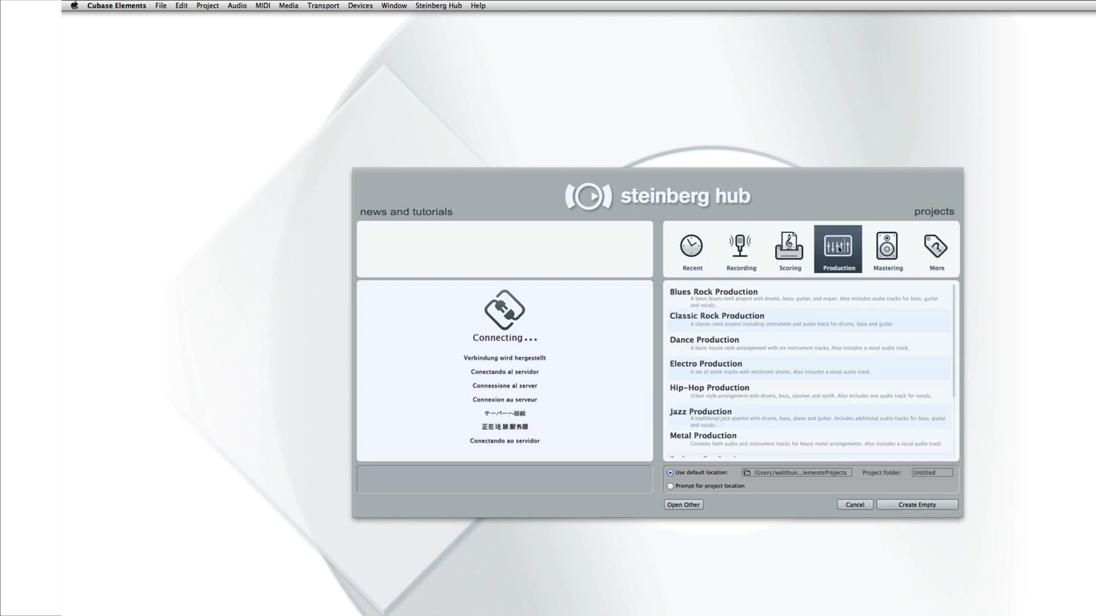
pyautogui.click(752, 257)
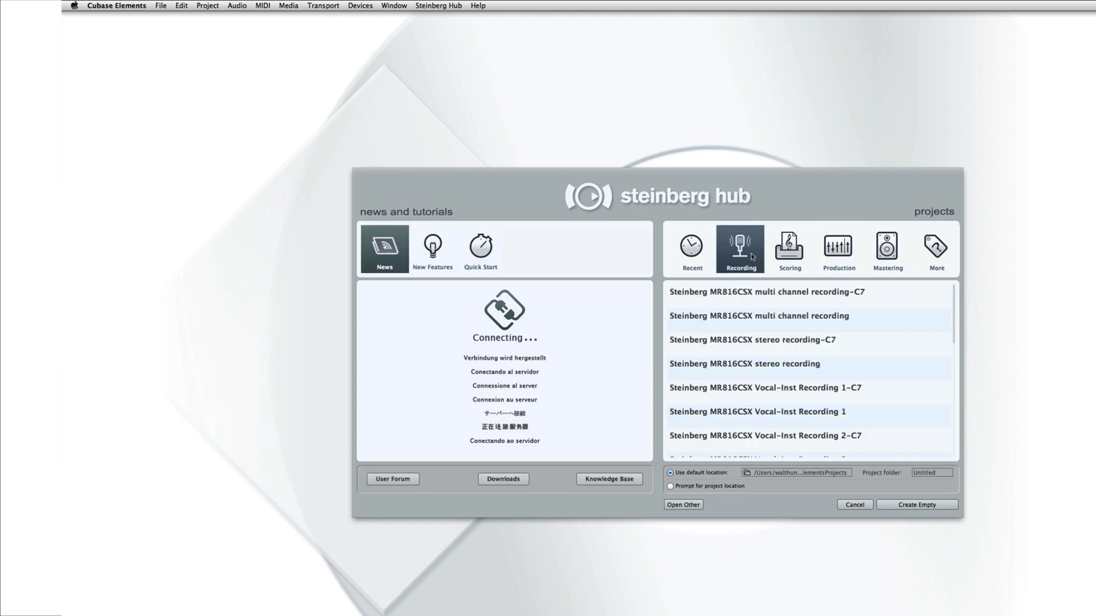
pyautogui.moveTo(955, 300); pyautogui.dragTo(953, 408)
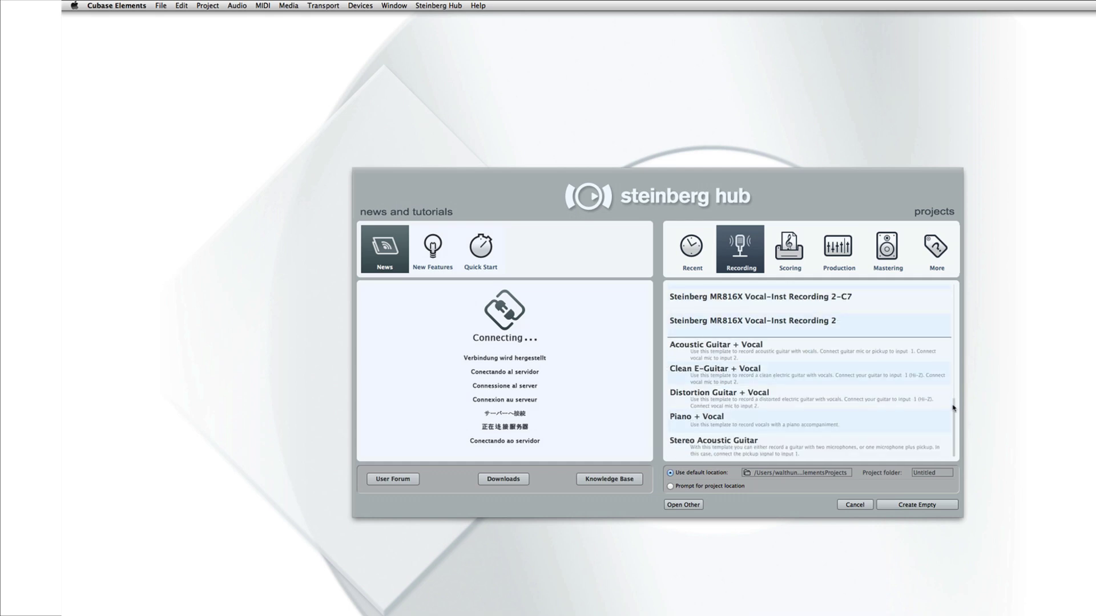
pyautogui.click(855, 421)
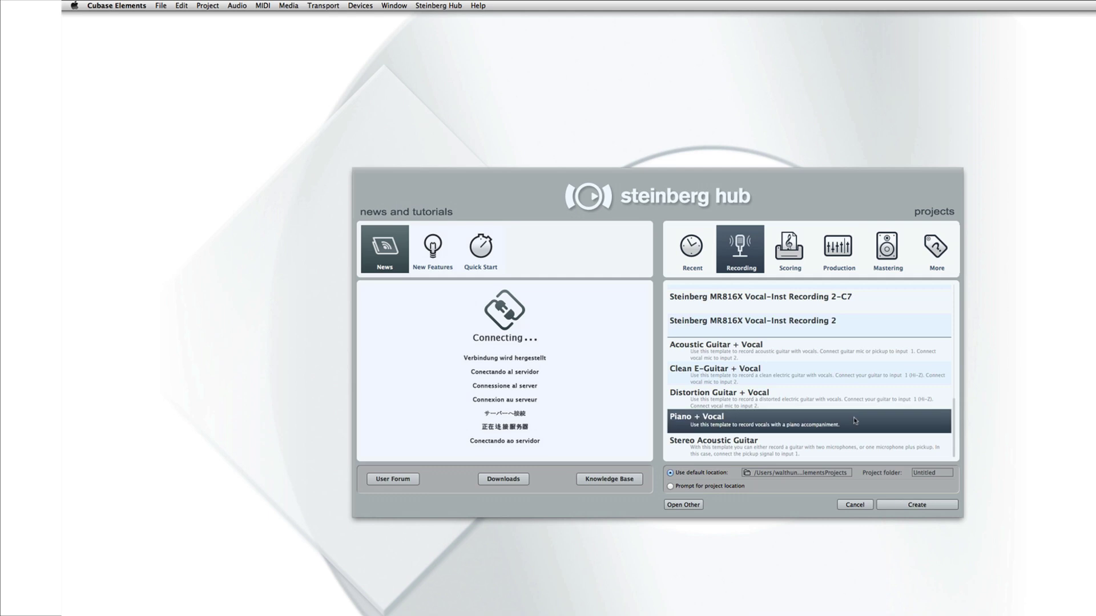
pyautogui.click(671, 487)
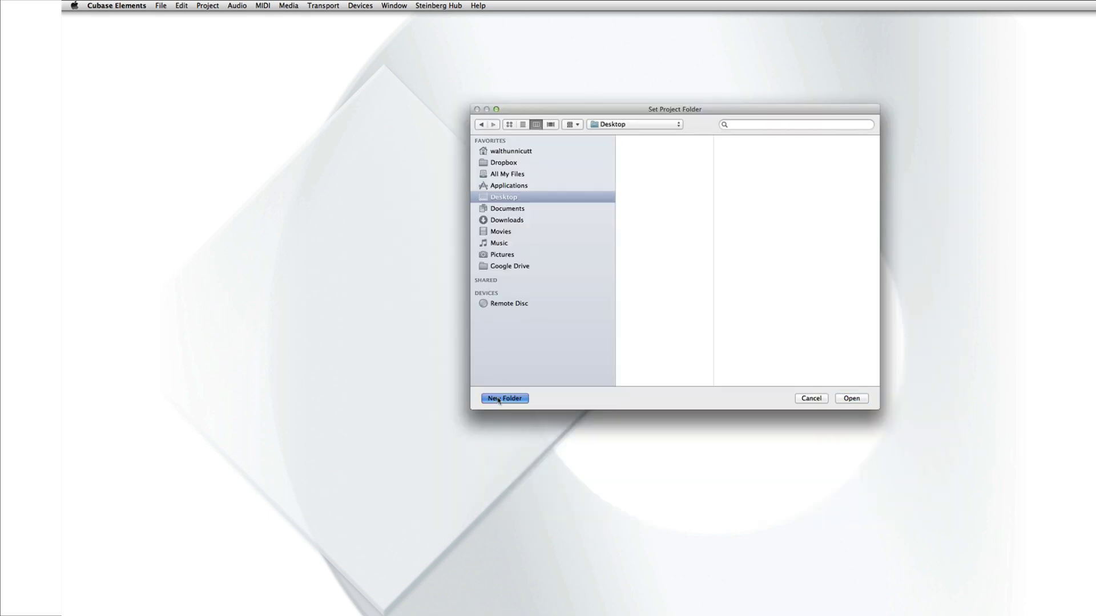
# Create a new Desktop folder named 'Moore' and use it as the project location.
pyautogui.write('Moore')
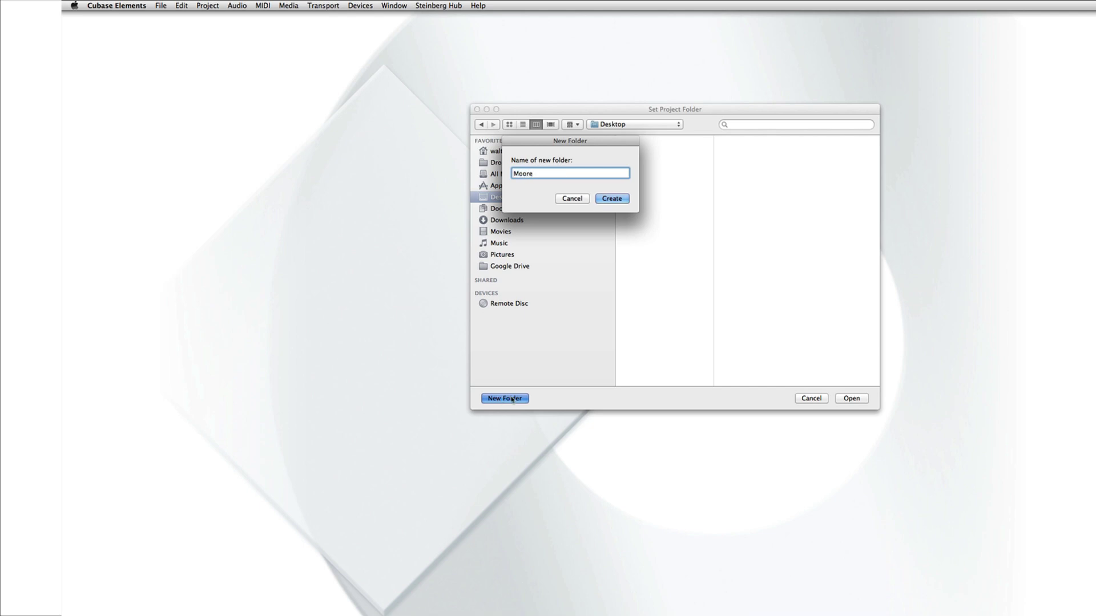
pyautogui.click(626, 200)
pyautogui.click(848, 399)
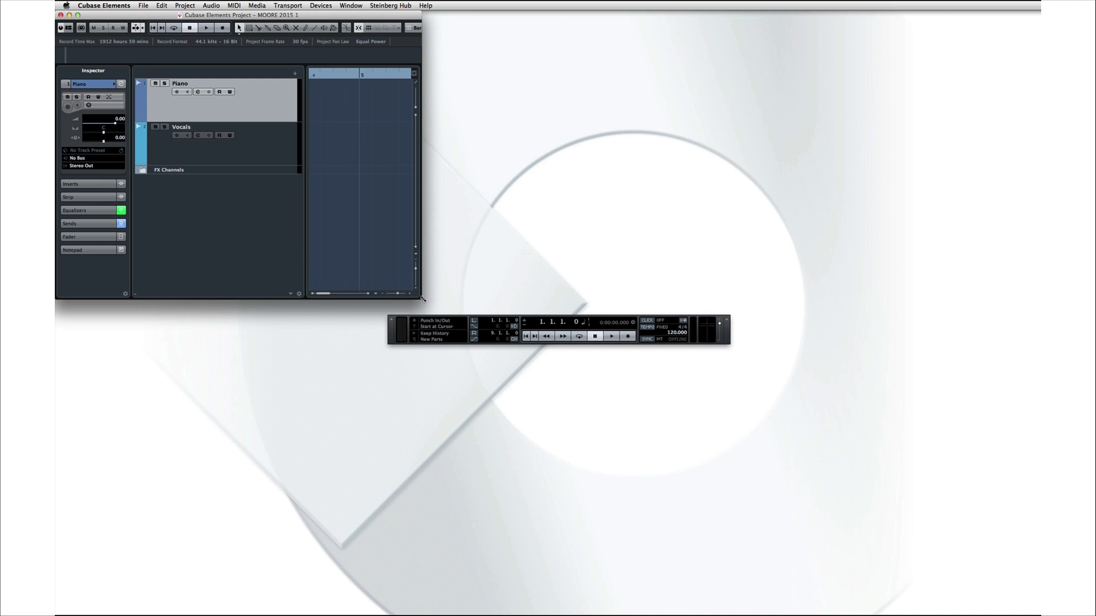
# Enlarge the project window to fill the screen and inspect the Vocals track's equalizers and sends.
pyautogui.moveTo(423, 298); pyautogui.dragTo(1024, 613)
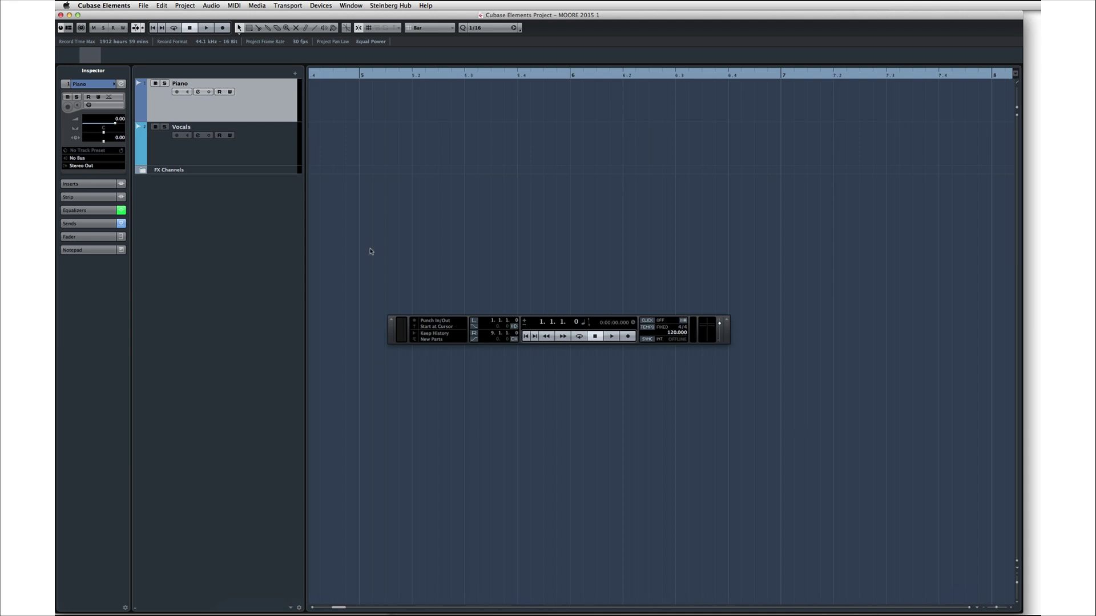
pyautogui.click(260, 143)
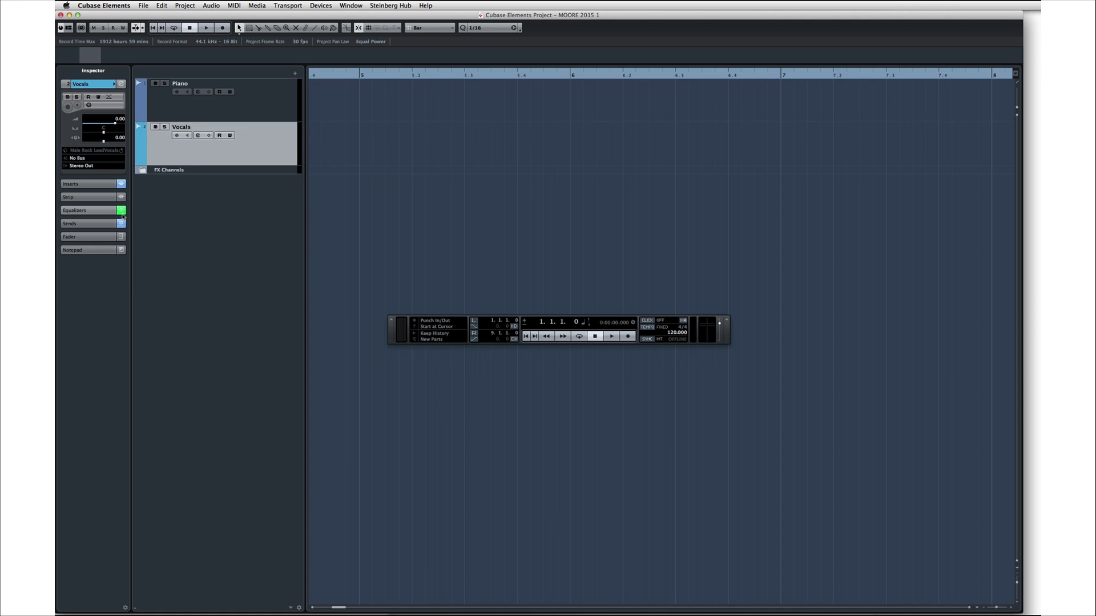
pyautogui.click(102, 214)
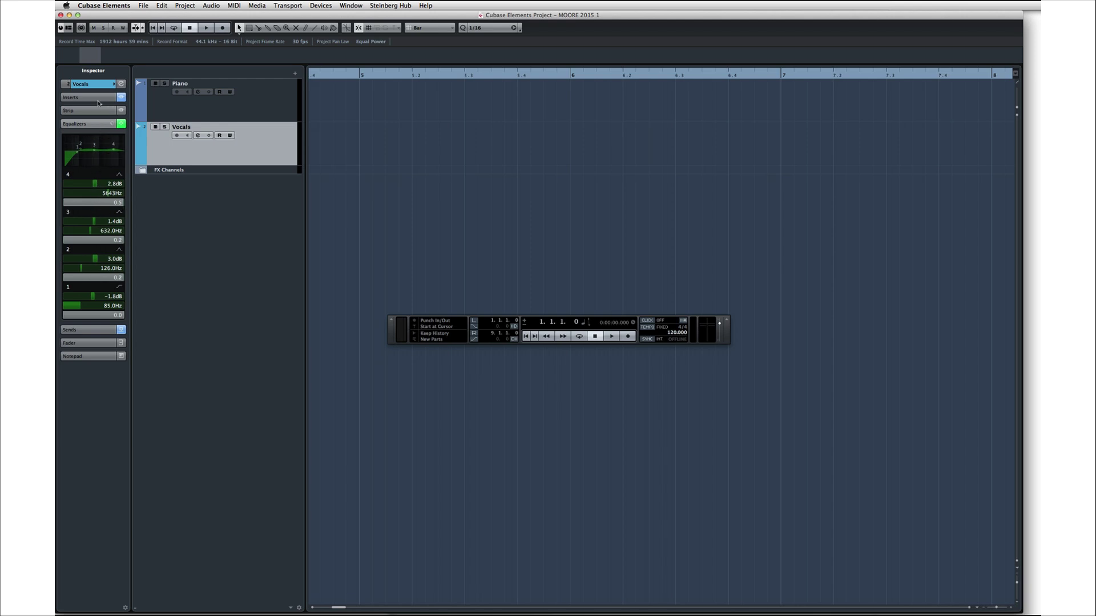
pyautogui.click(93, 330)
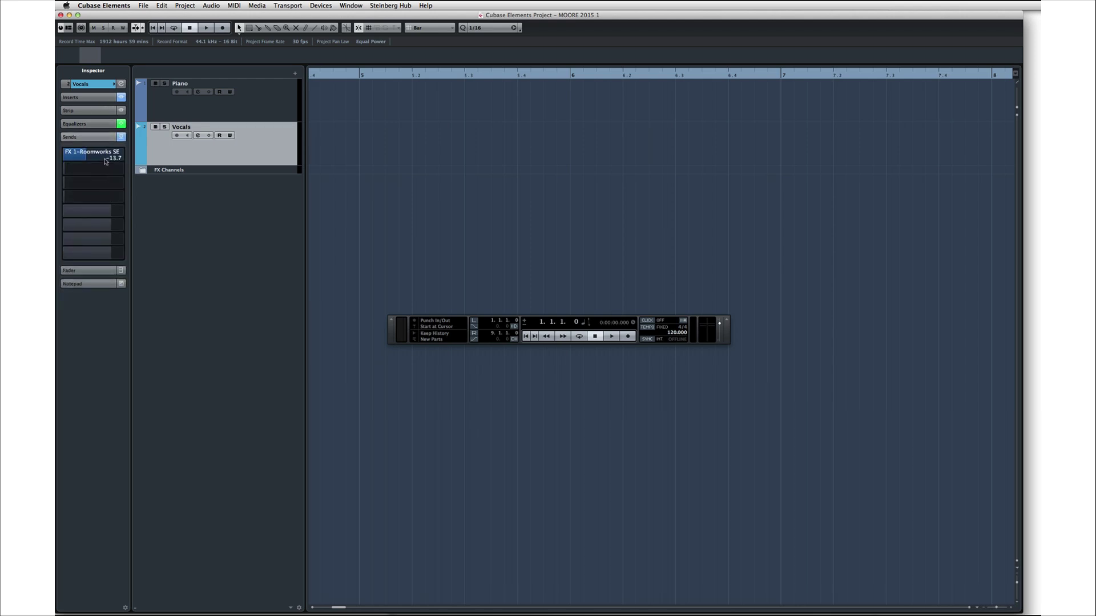
pyautogui.moveTo(105, 161)
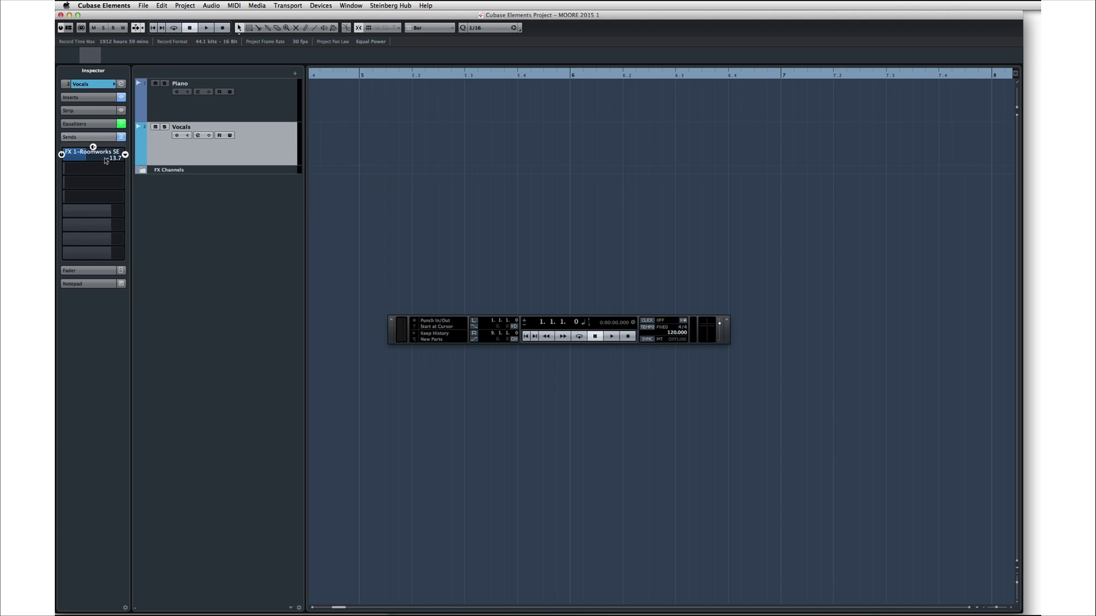
pyautogui.click(94, 83)
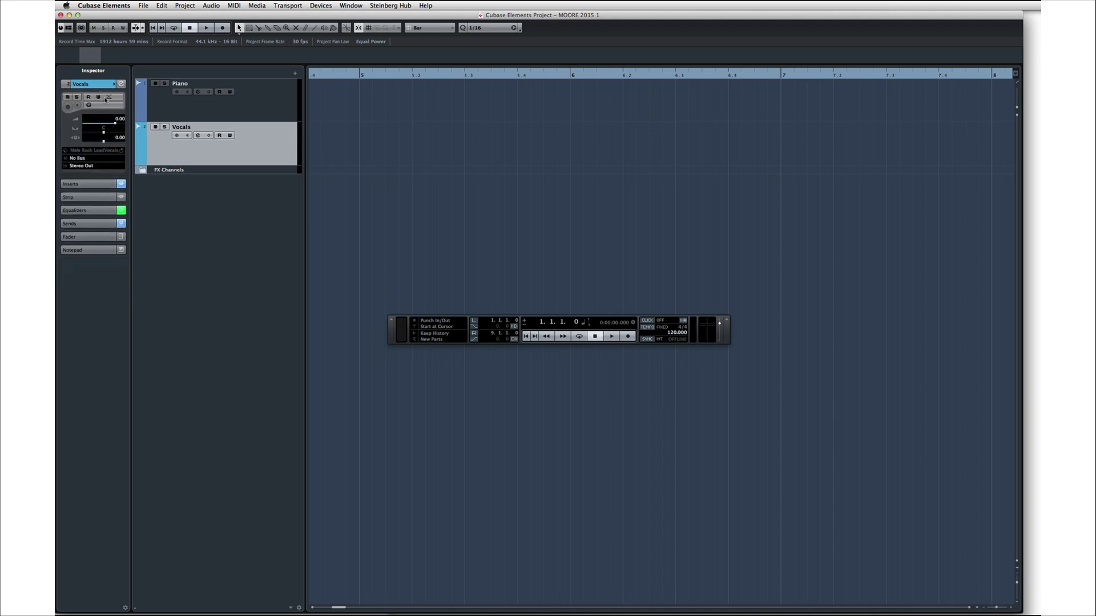
pyautogui.click(144, 171)
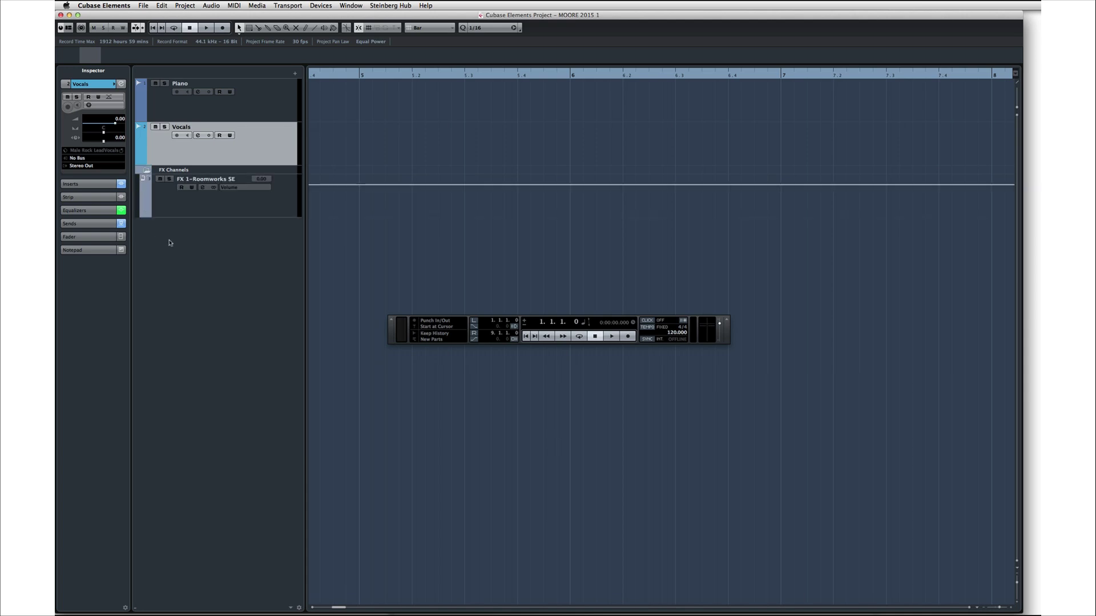
pyautogui.click(202, 188)
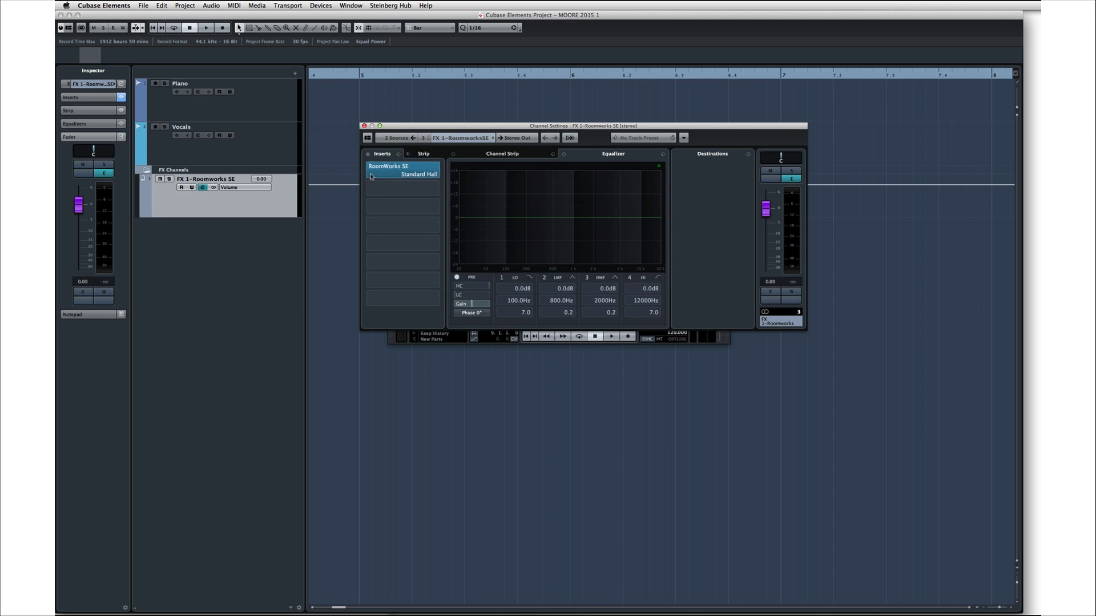
pyautogui.click(386, 169)
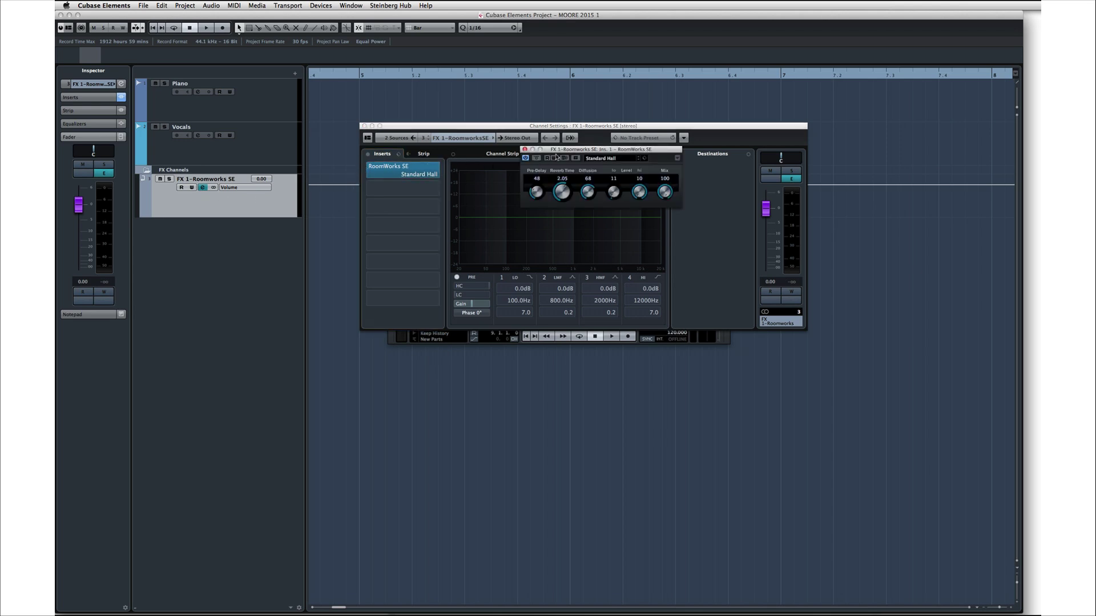
pyautogui.moveTo(562, 153); pyautogui.dragTo(521, 181)
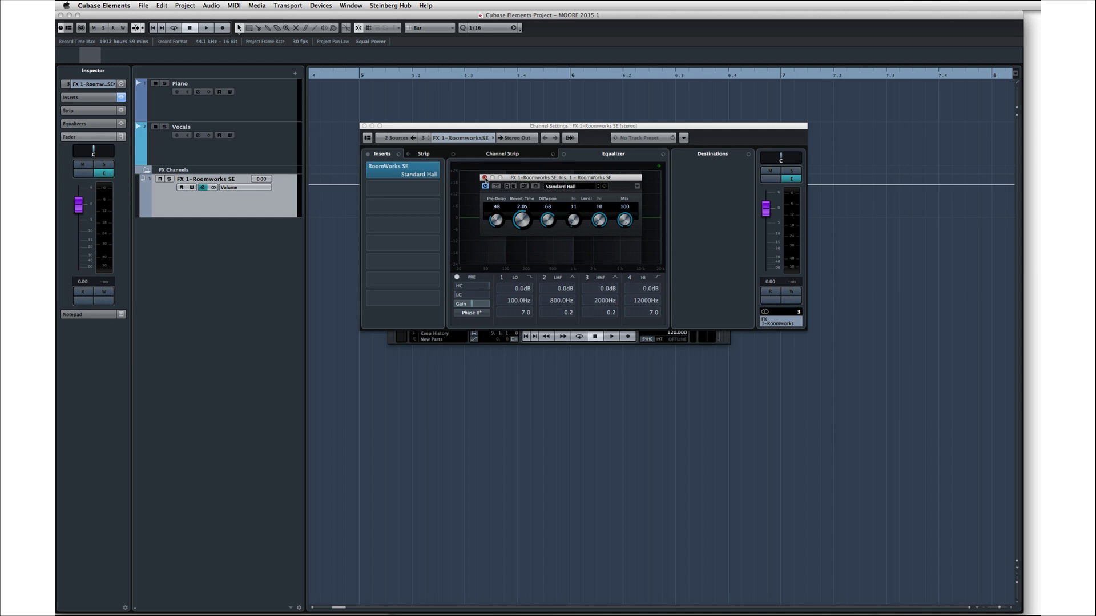
pyautogui.click(485, 177)
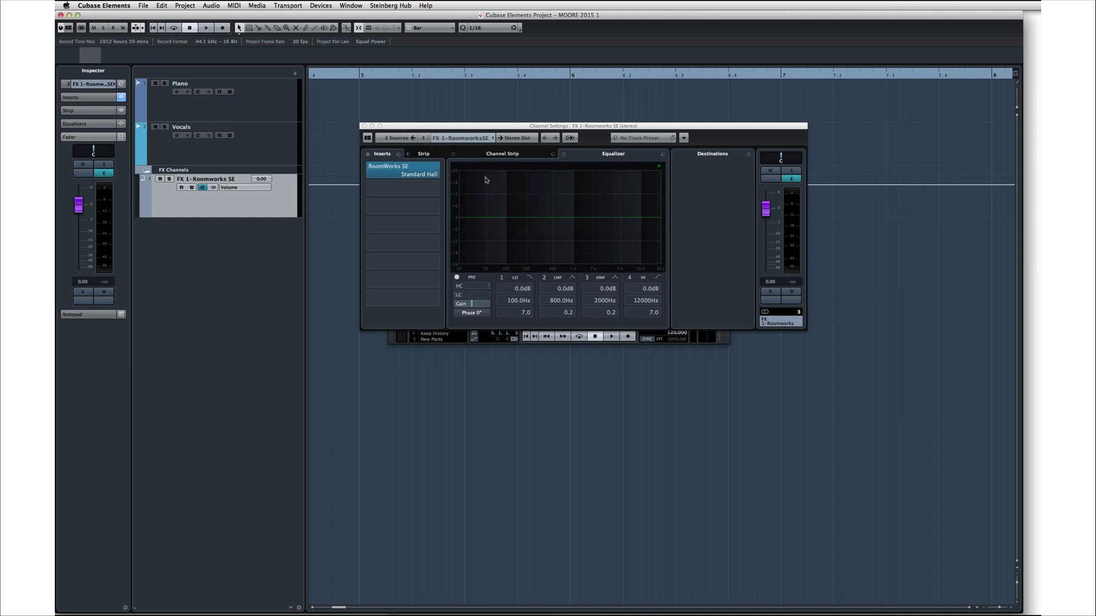
pyautogui.click(365, 126)
# Collapse the FX Channels folder and set the Piano track's input to Piano Mic.
pyautogui.click(143, 171)
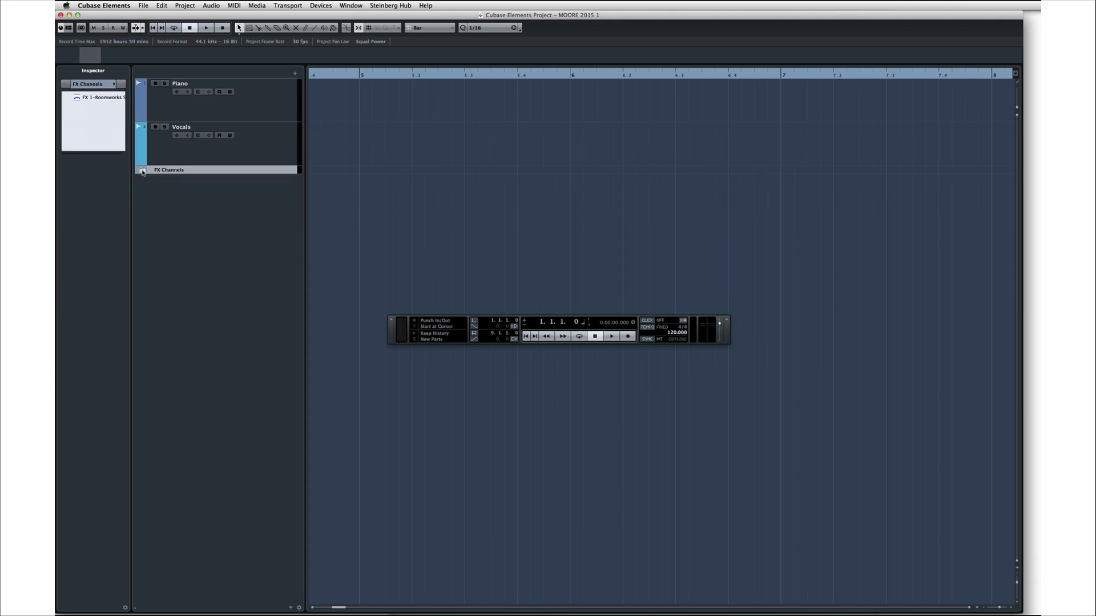
pyautogui.click(277, 104)
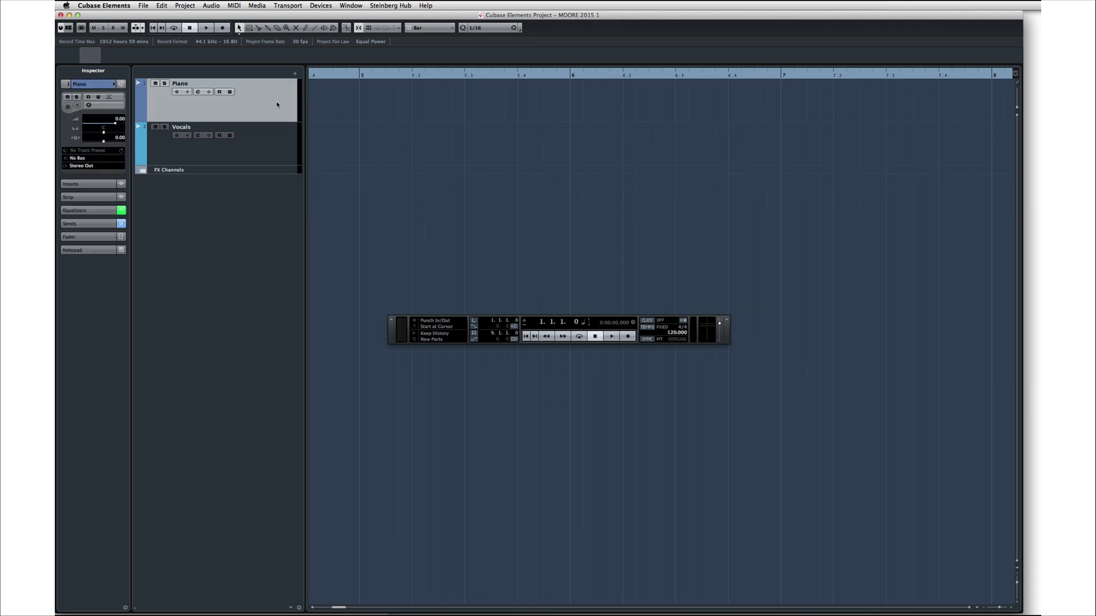
pyautogui.click(73, 159)
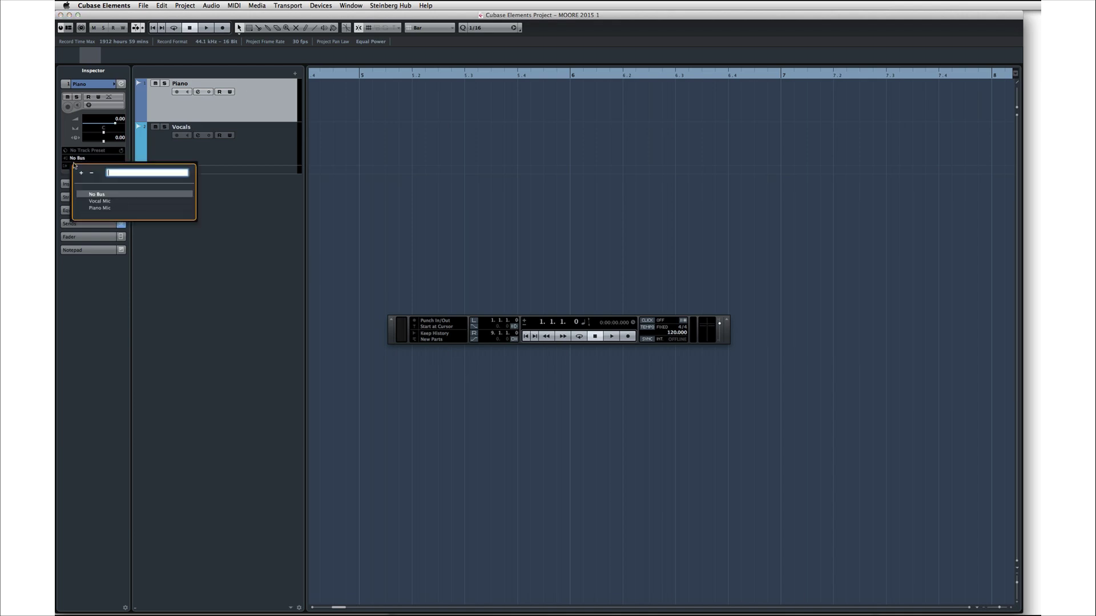
pyautogui.click(100, 209)
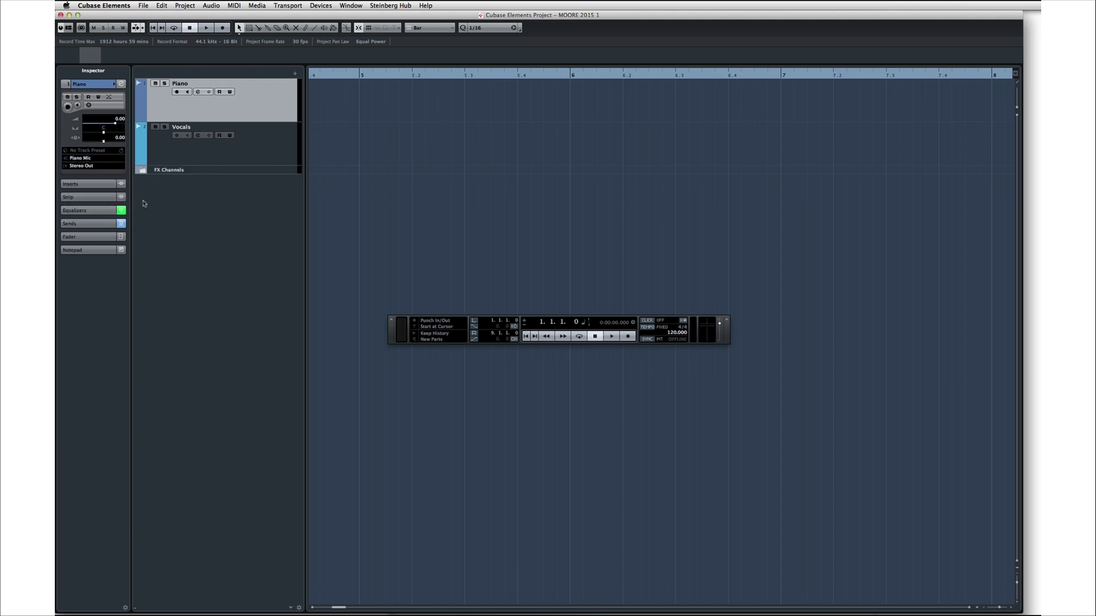
# Set the Vocals track's input routing to Vocal Mic.
pyautogui.click(167, 160)
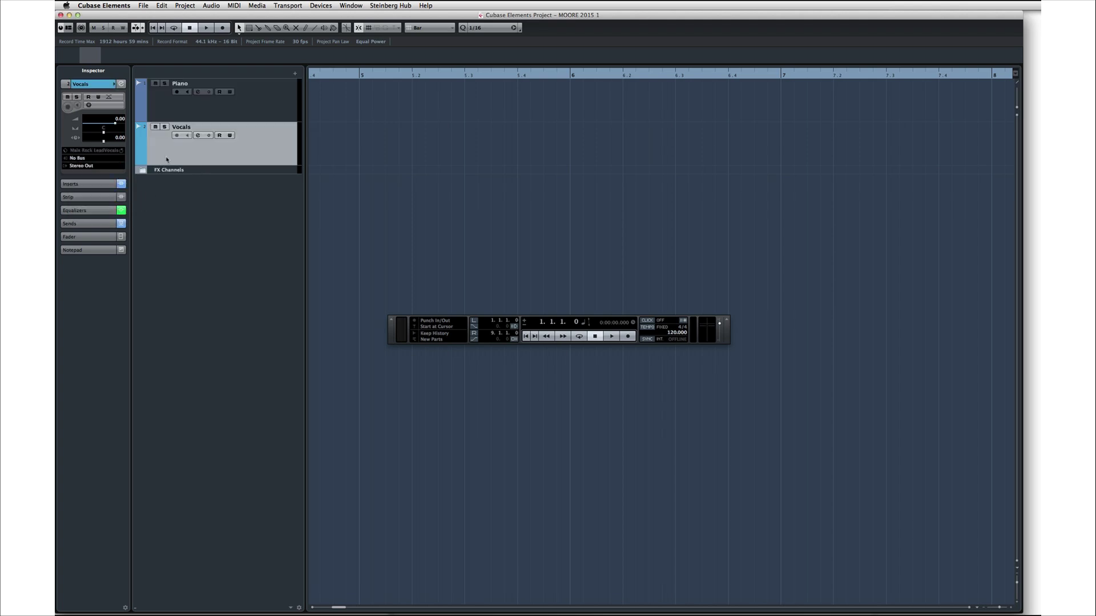
pyautogui.click(94, 160)
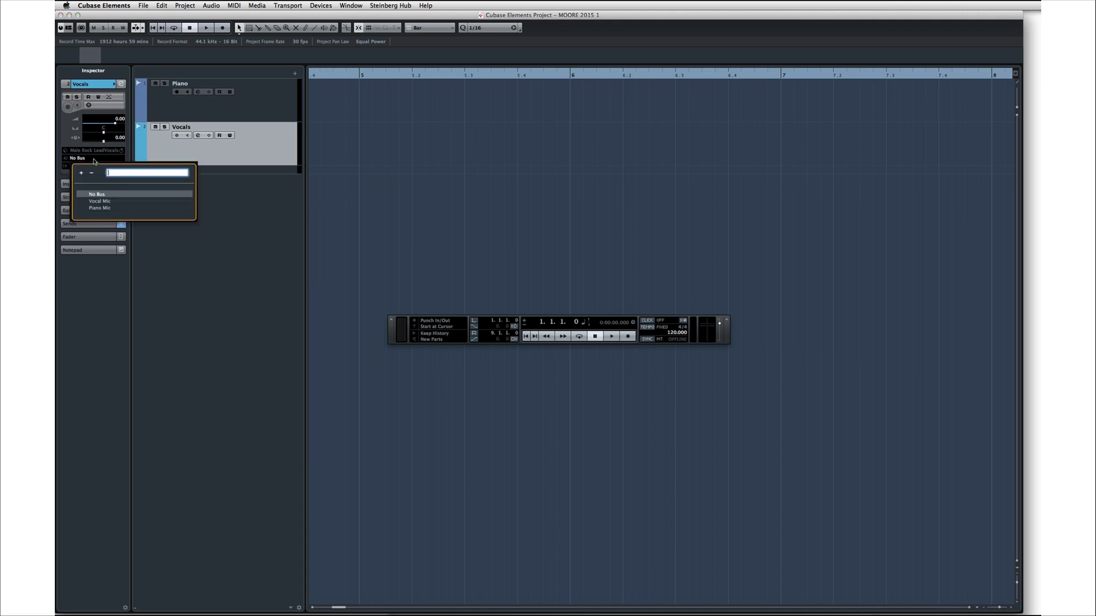
pyautogui.click(100, 201)
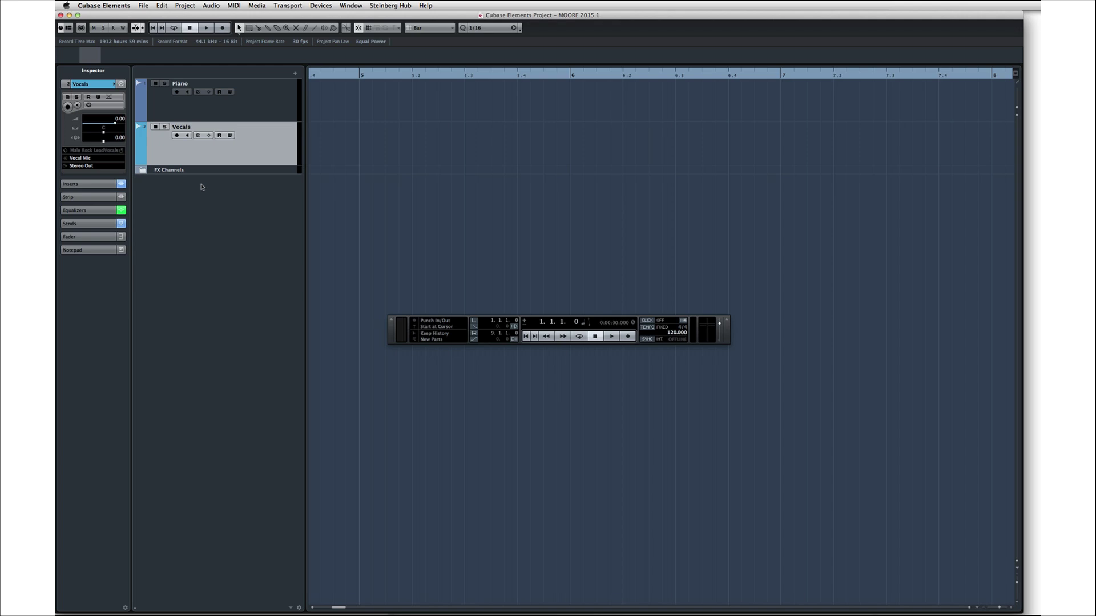
# Toggle input monitoring on and back off for the Vocals and Piano tracks.
pyautogui.click(188, 137)
pyautogui.click(188, 91)
pyautogui.click(188, 92)
pyautogui.click(185, 138)
# Record-enable the Piano and Vocals tracks.
pyautogui.click(238, 110)
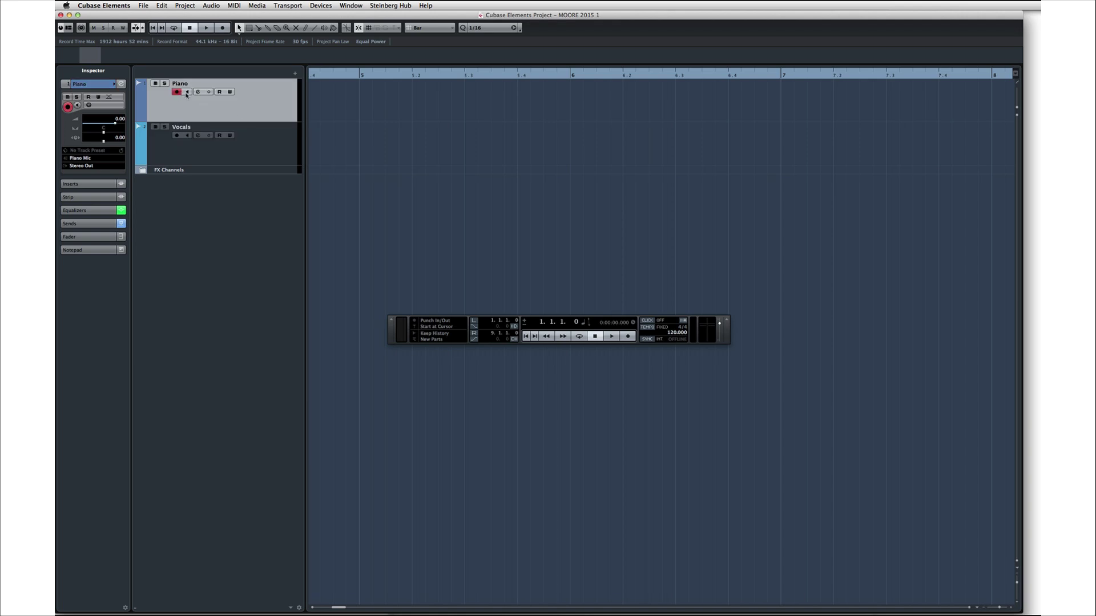
pyautogui.click(177, 136)
pyautogui.click(318, 5)
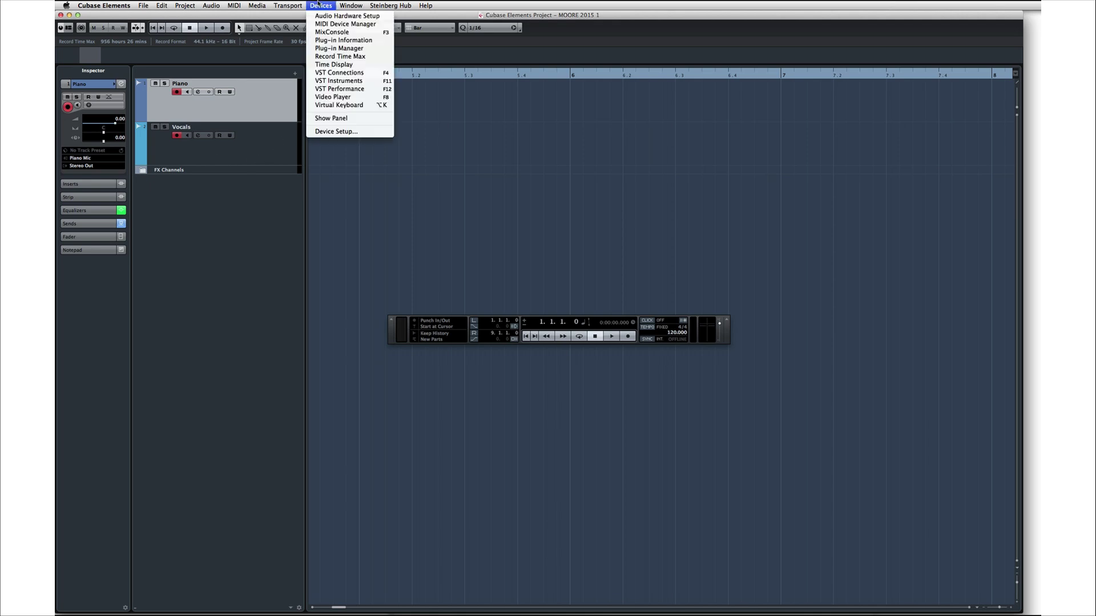
pyautogui.click(312, 33)
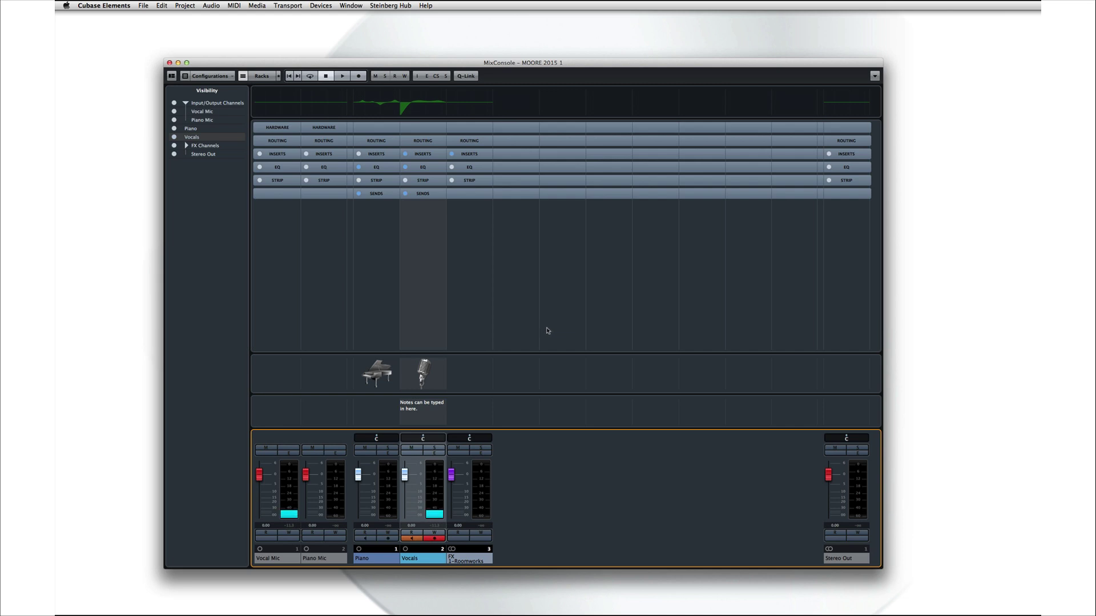
pyautogui.click(171, 76)
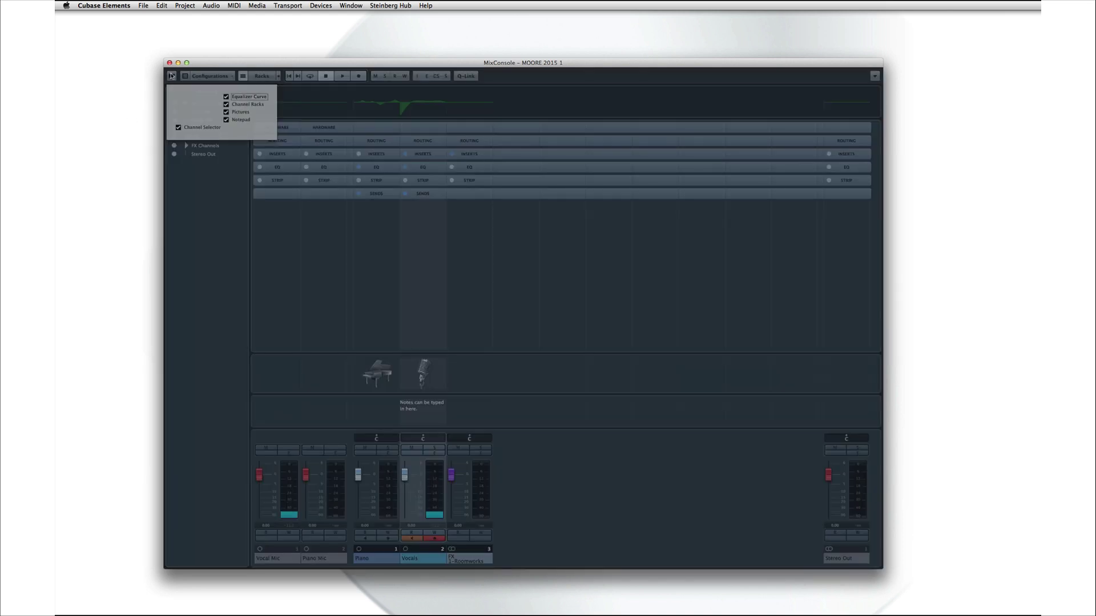
pyautogui.click(171, 76)
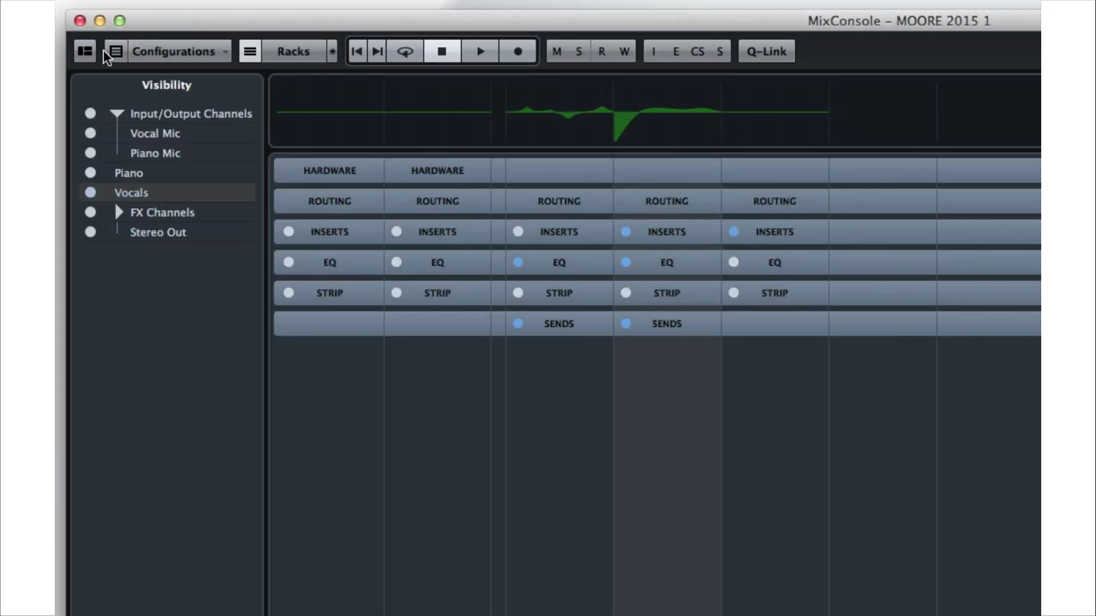
pyautogui.click(112, 51)
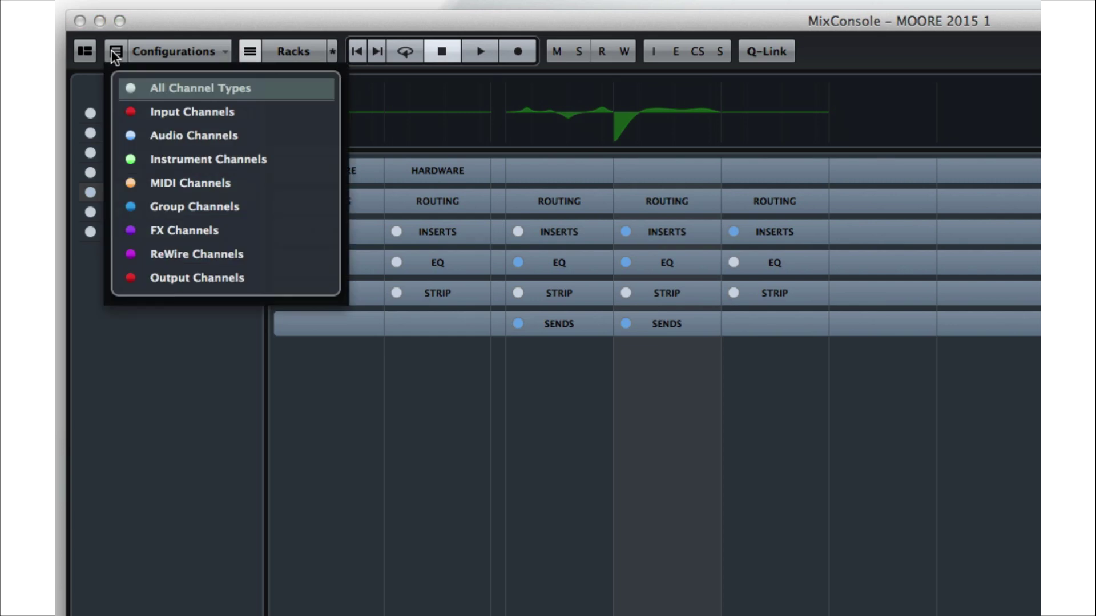
pyautogui.click(112, 50)
pyautogui.click(275, 53)
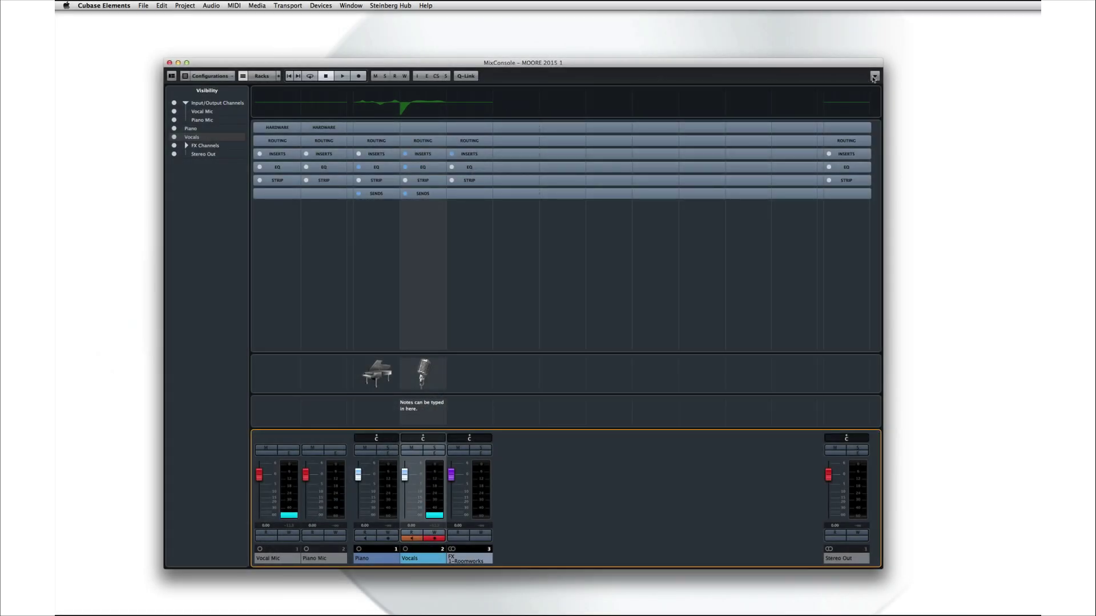
pyautogui.click(874, 76)
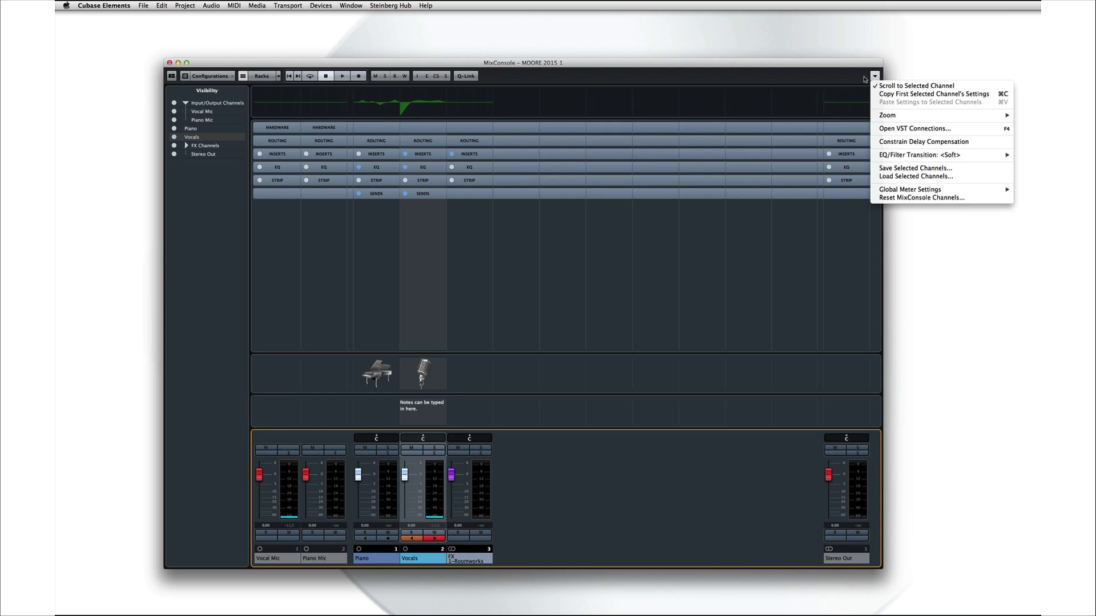
pyautogui.click(864, 80)
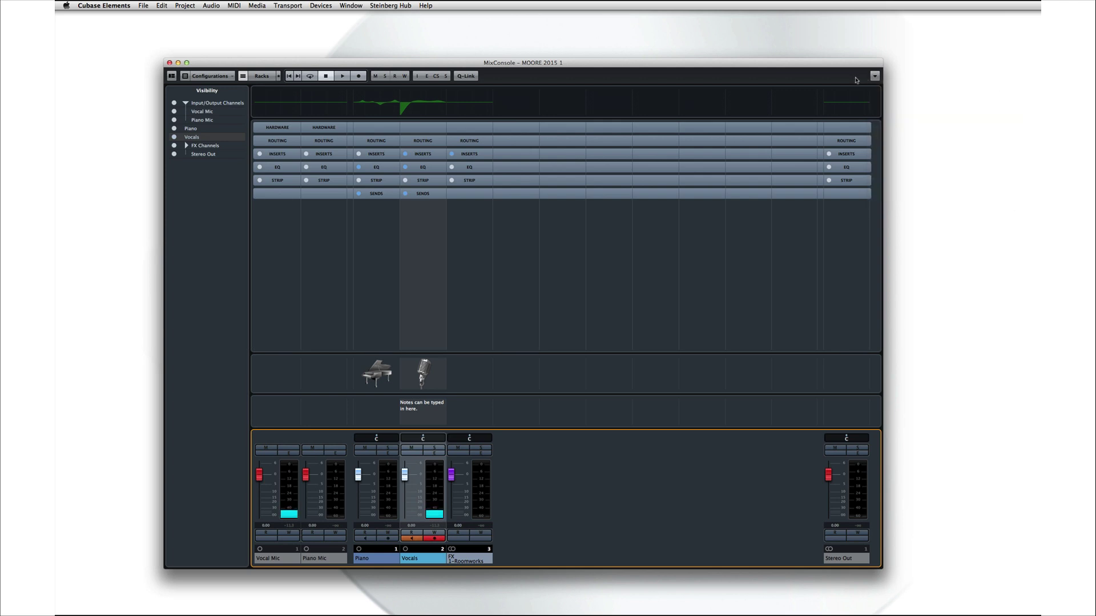
pyautogui.click(422, 181)
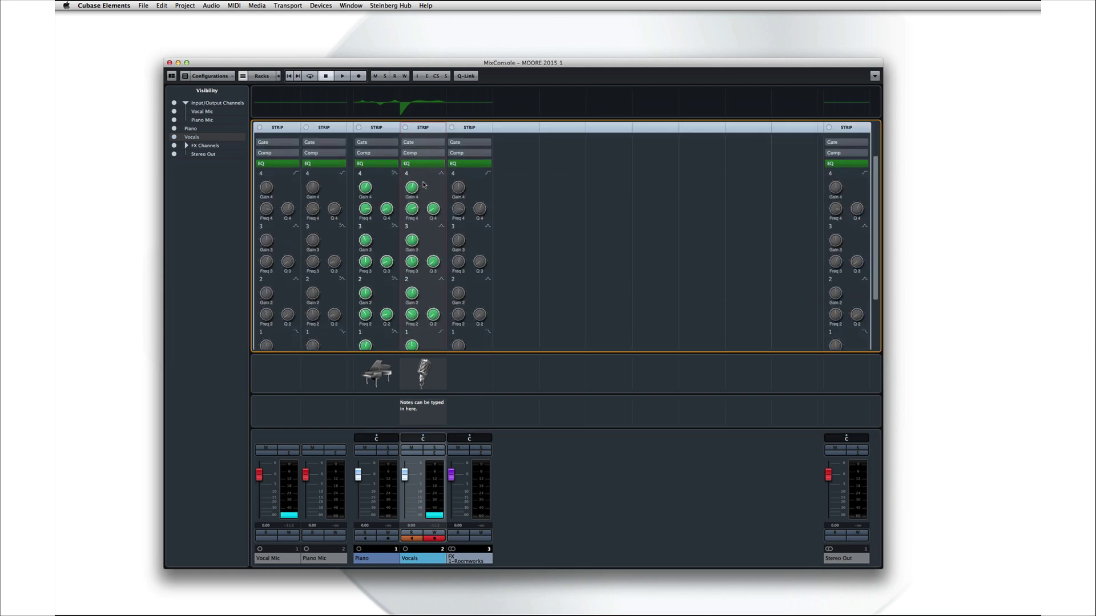
pyautogui.click(422, 127)
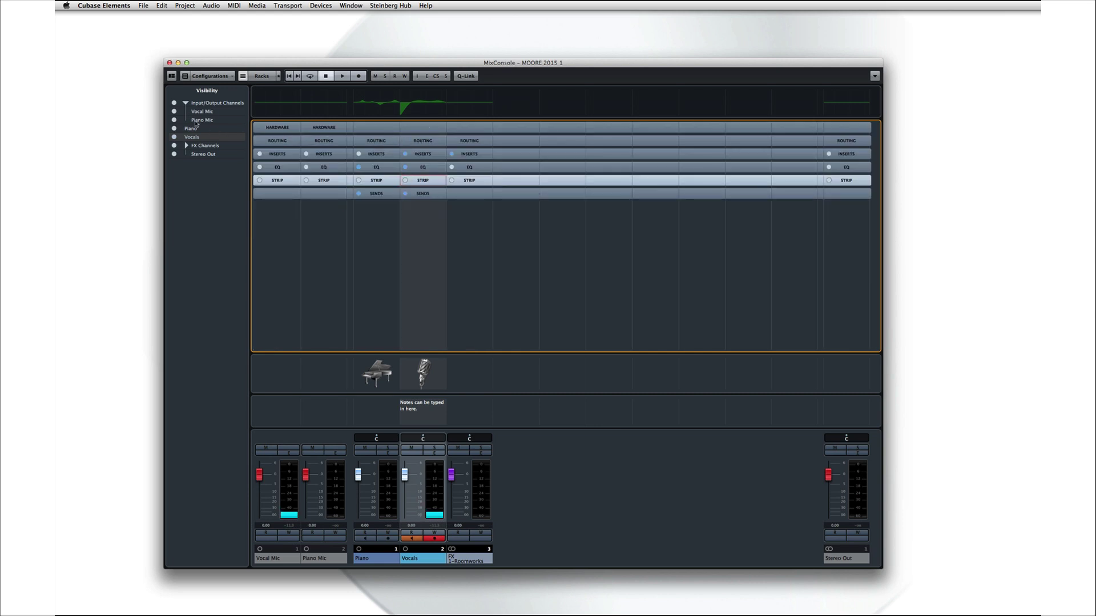
pyautogui.click(174, 103)
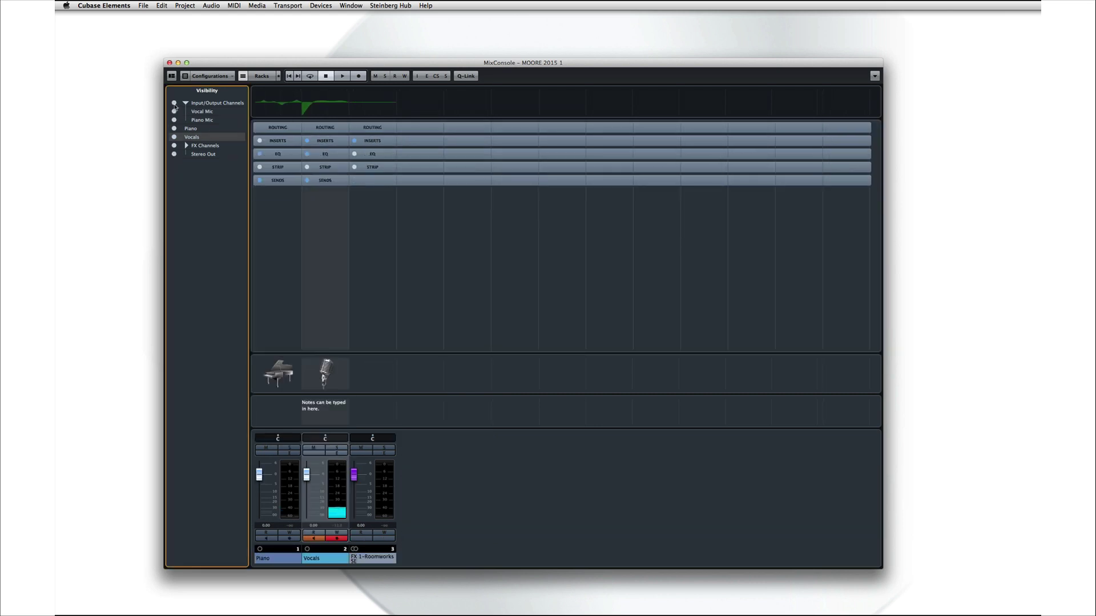
pyautogui.click(175, 104)
pyautogui.click(366, 484)
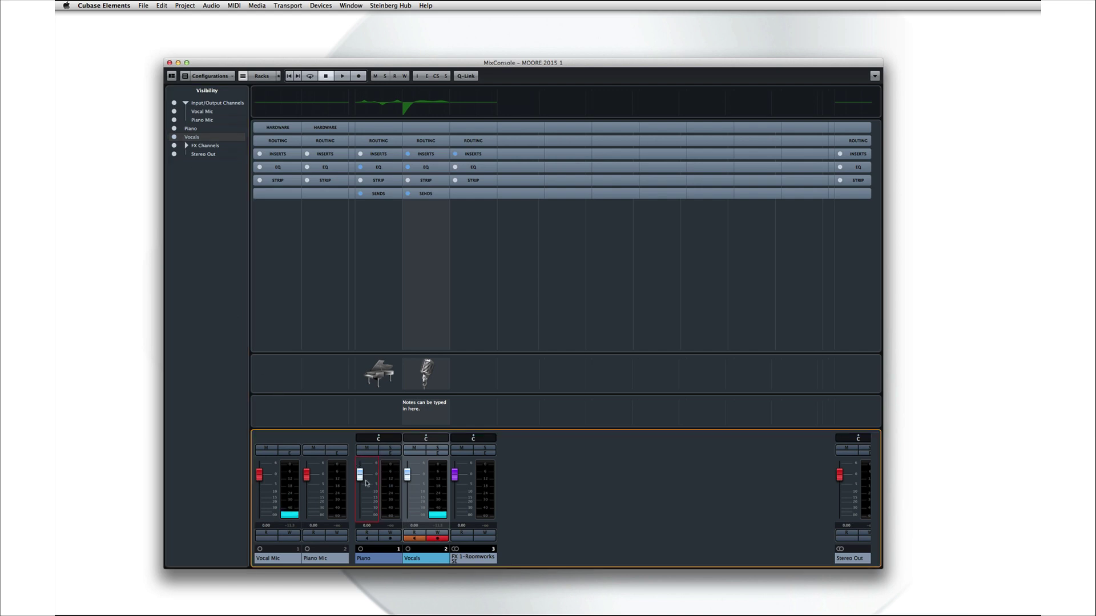
# Lower the Piano fader slightly, widen the MixConsole, and give the fader section more height.
pyautogui.moveTo(361, 474); pyautogui.dragTo(361, 483)
pyautogui.moveTo(878, 565); pyautogui.dragTo(901, 565)
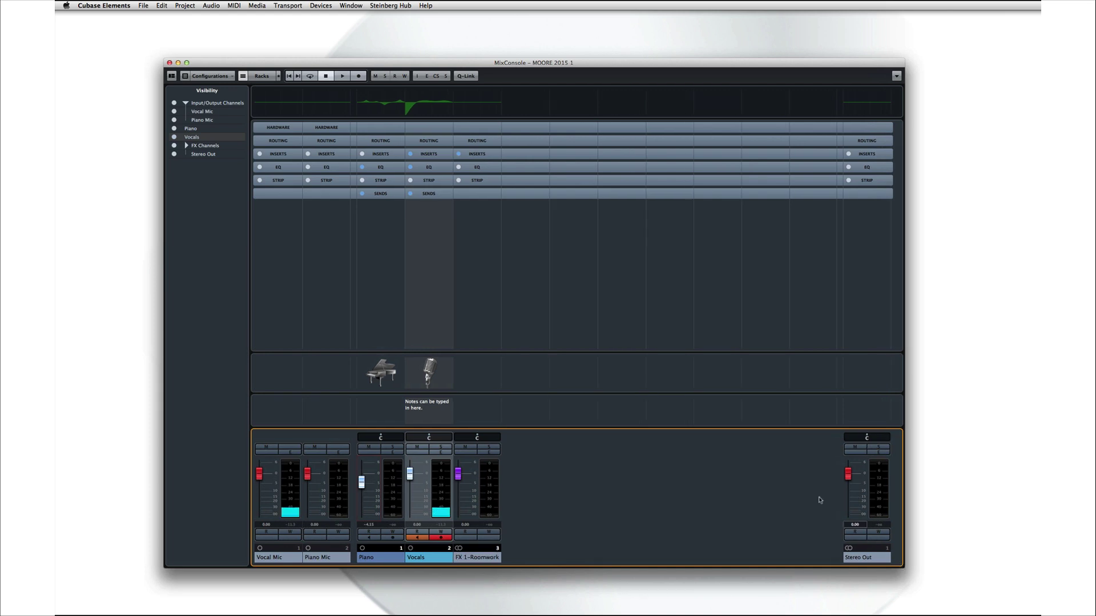
pyautogui.moveTo(518, 352)
pyautogui.mouseDown()
pyautogui.moveTo(518, 234)
pyautogui.moveTo(514, 331)
pyautogui.mouseUp()
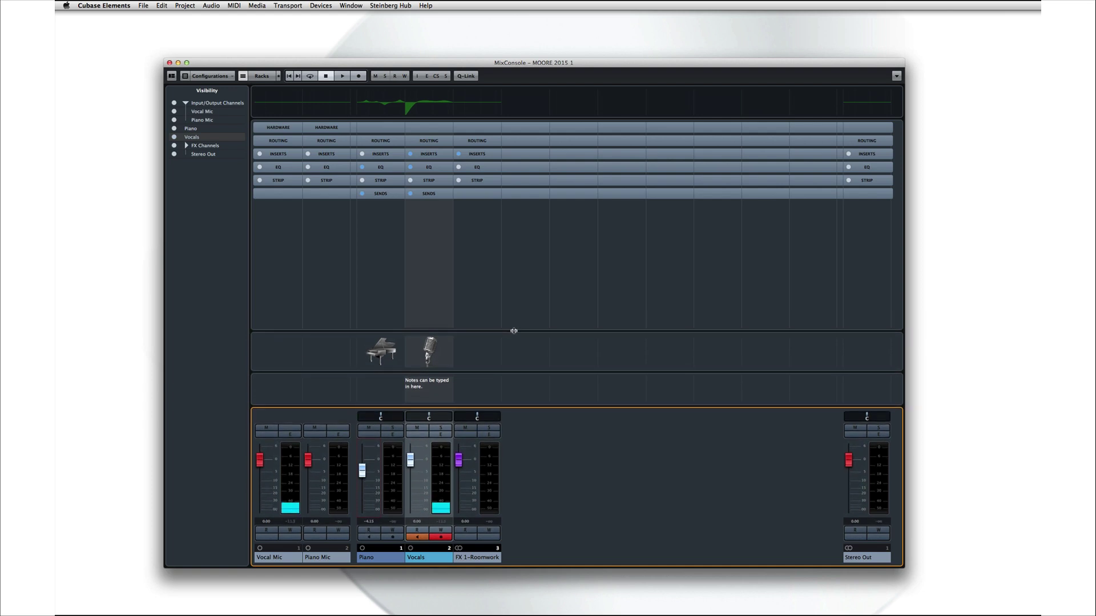
pyautogui.click(172, 76)
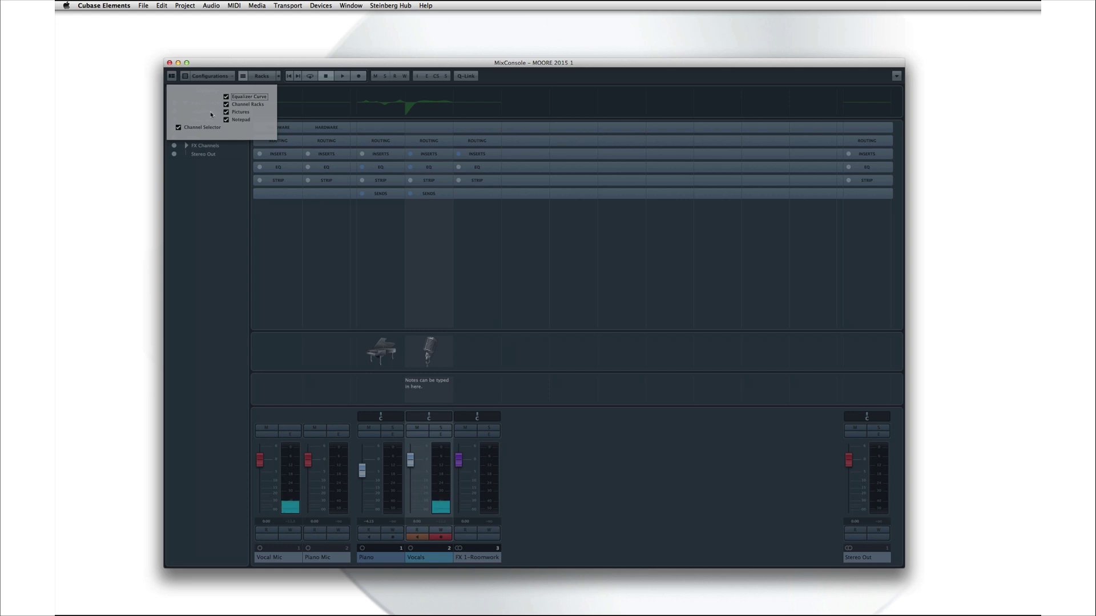
# Hide the Pictures and Notepad rows in the MixConsole window layout.
pyautogui.click(226, 112)
pyautogui.click(226, 119)
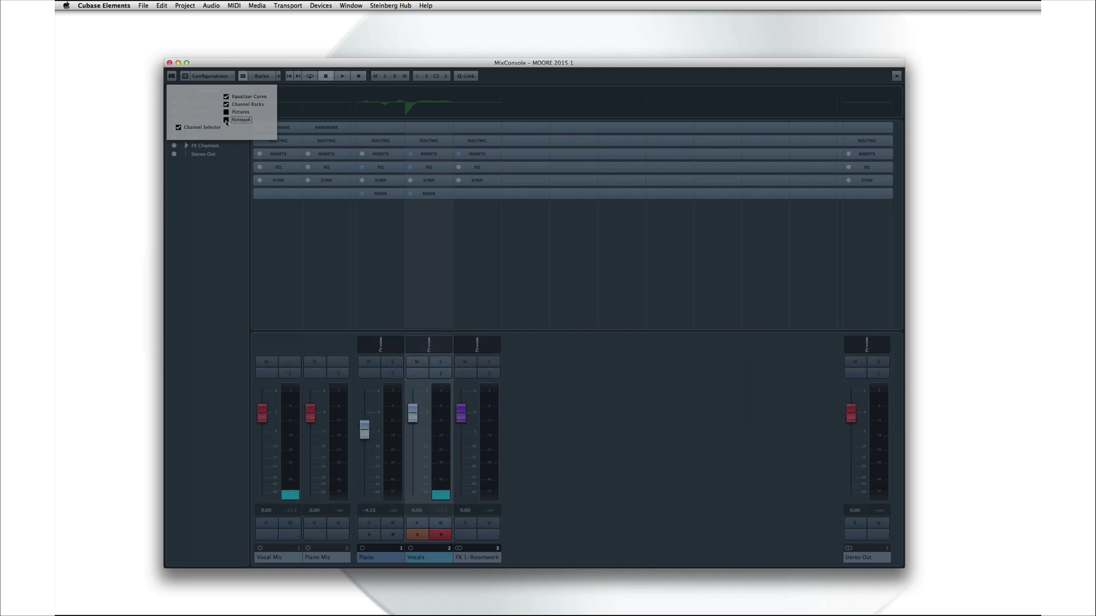
pyautogui.click(229, 183)
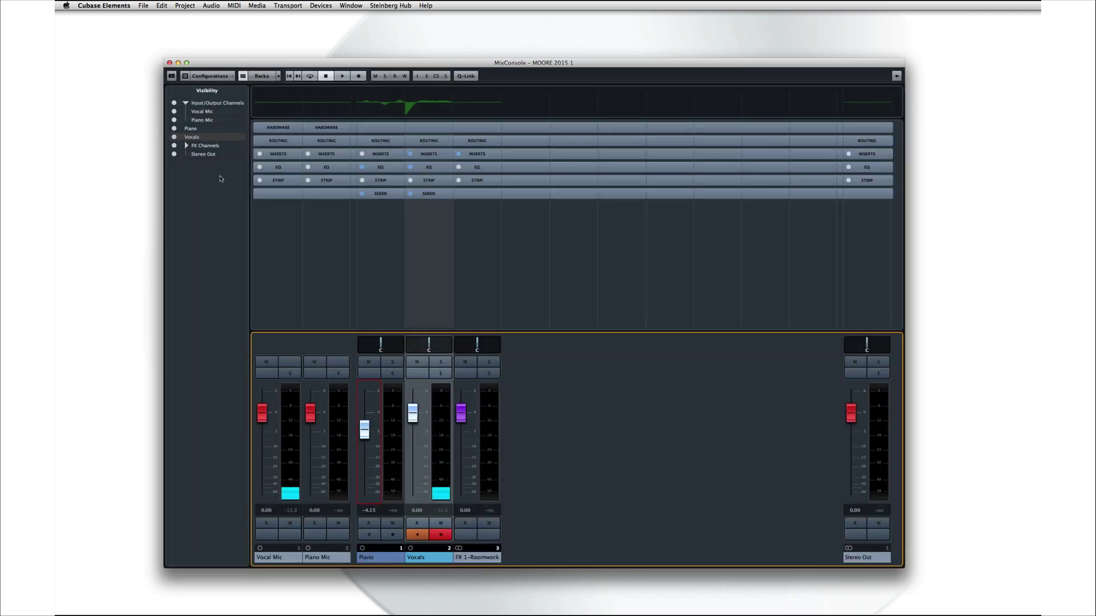
# Hide and re-show the Piano and Vocals channel strips in the Visibility list.
pyautogui.click(174, 129)
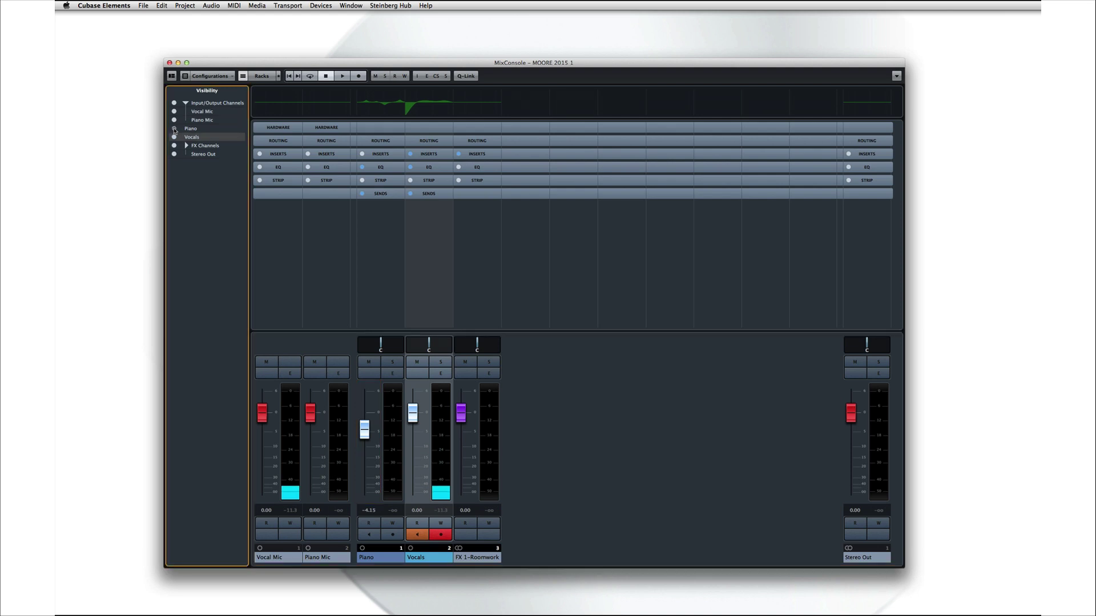
pyautogui.click(174, 129)
pyautogui.click(175, 137)
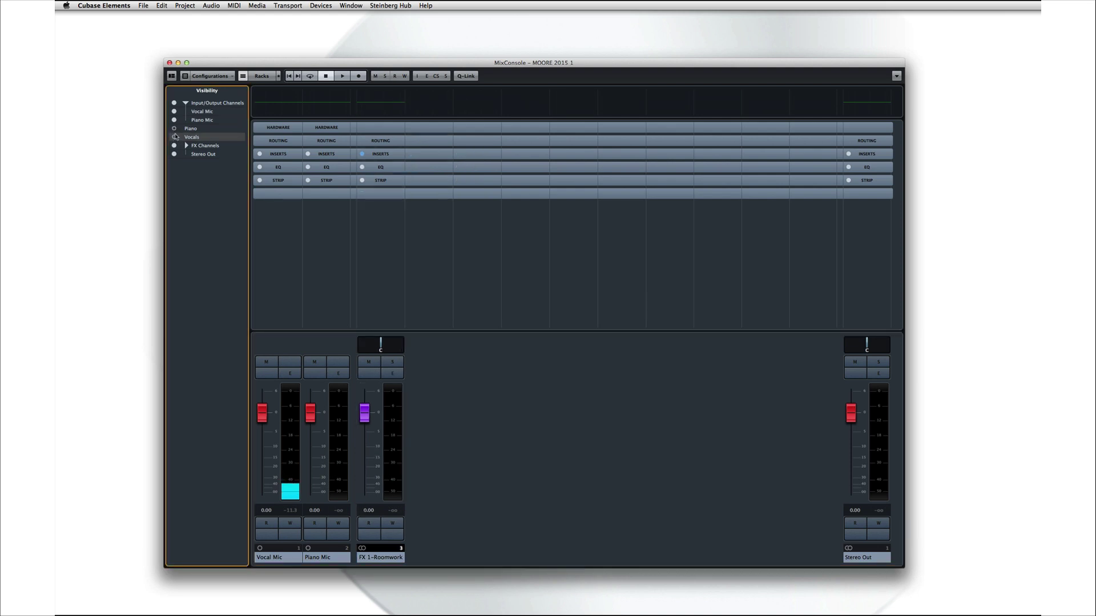
pyautogui.click(175, 129)
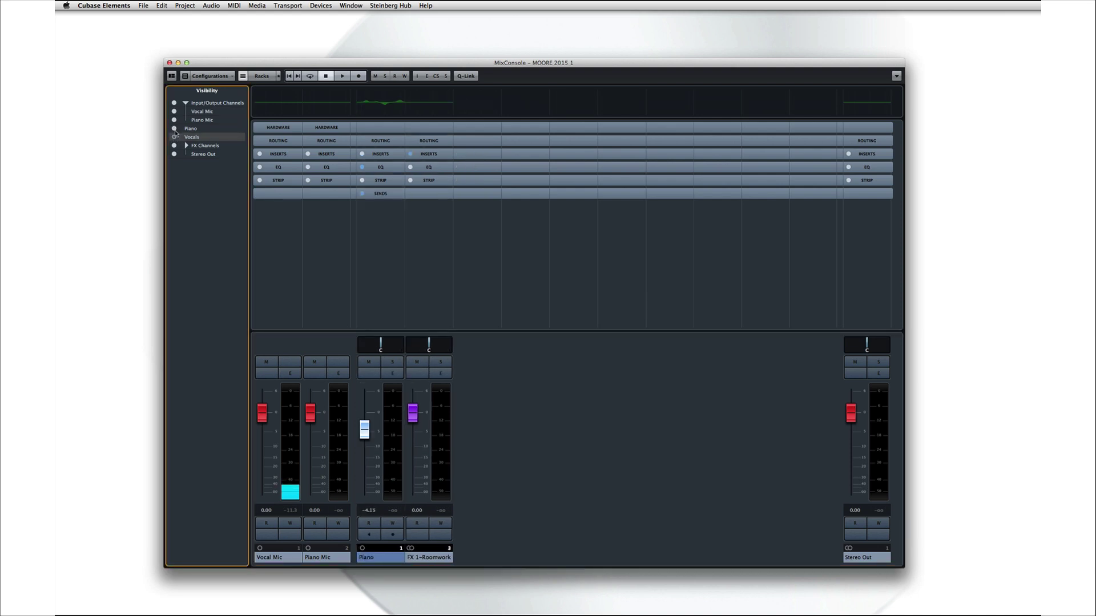
pyautogui.click(175, 138)
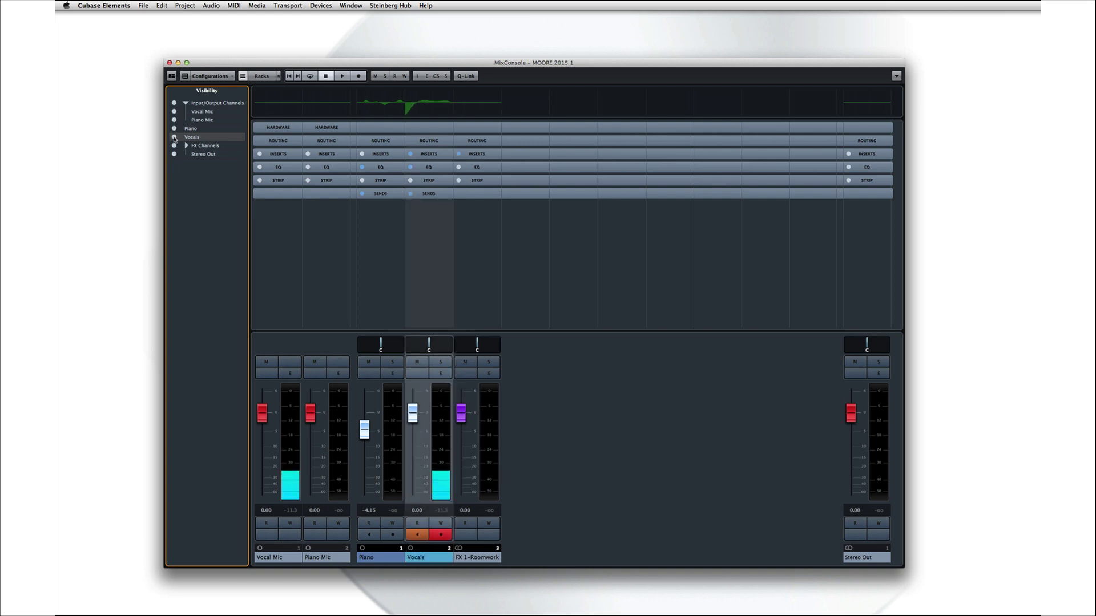
pyautogui.click(211, 129)
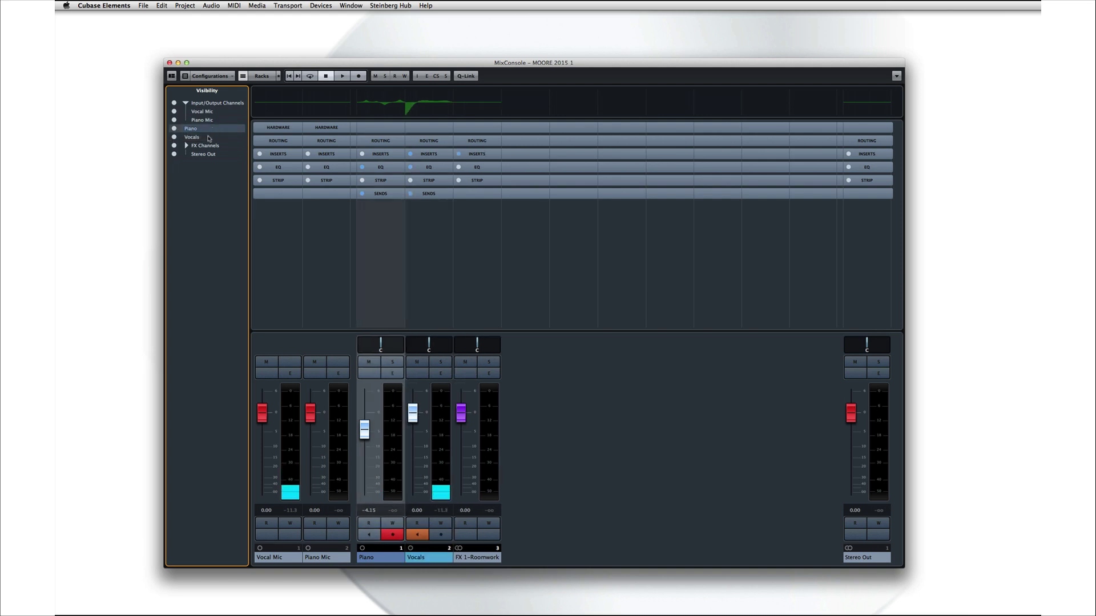
pyautogui.click(175, 129)
pyautogui.click(175, 130)
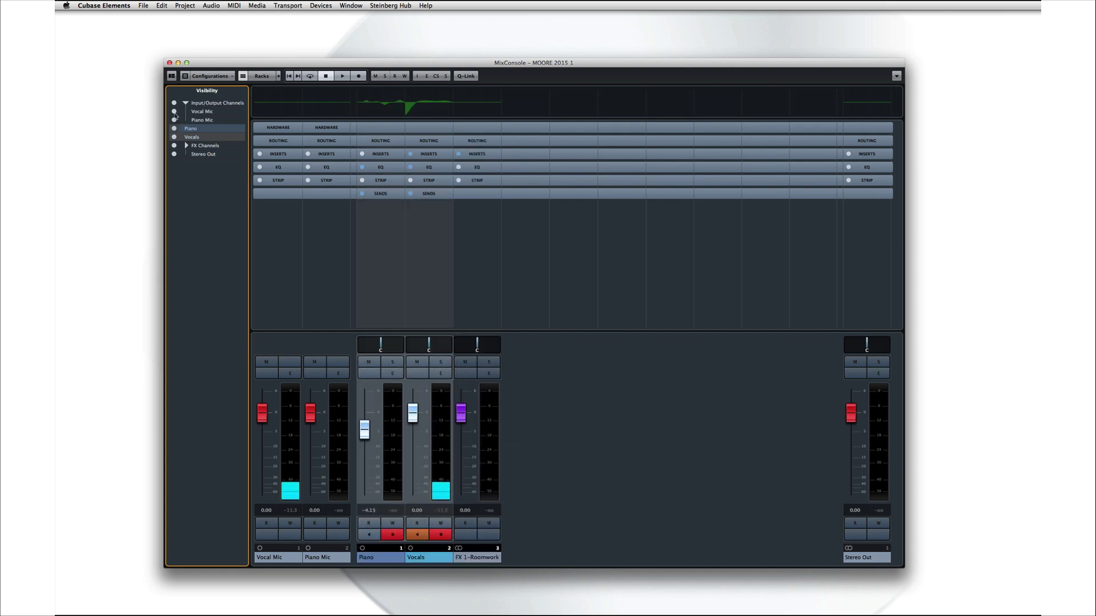
# Toggle the FX 1-Roomwork and Stereo Out strips, restore all strips, and expand FX Channels.
pyautogui.click(175, 144)
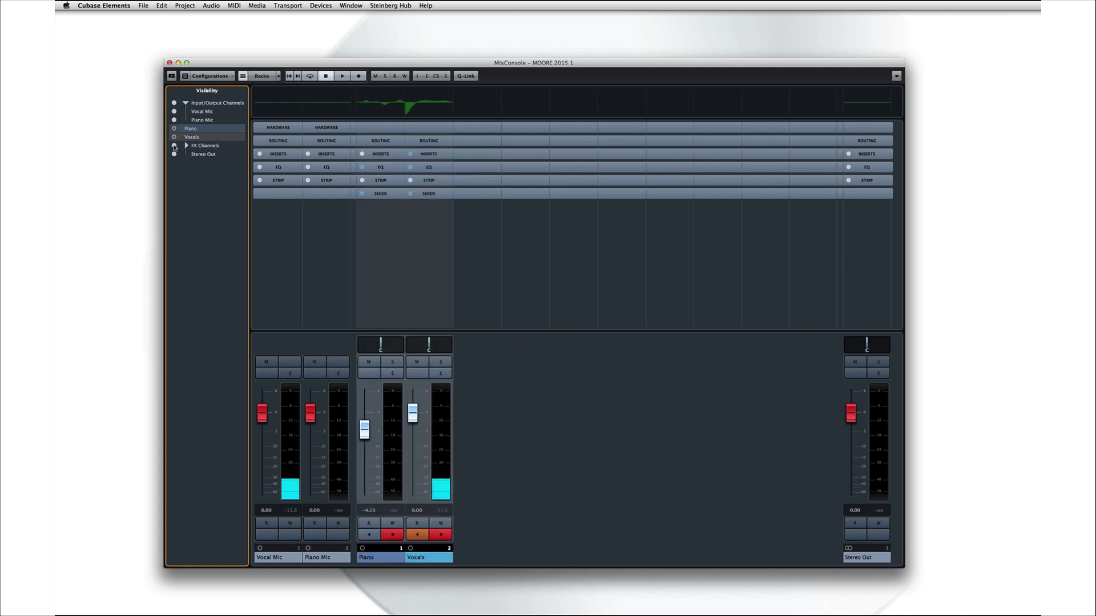
pyautogui.click(174, 146)
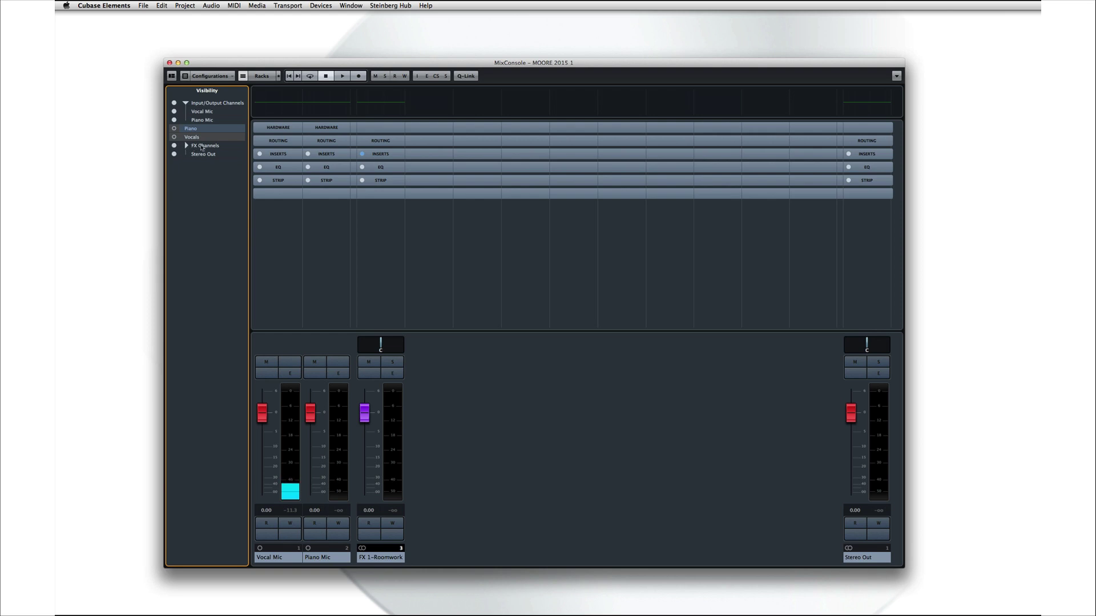
pyautogui.click(174, 145)
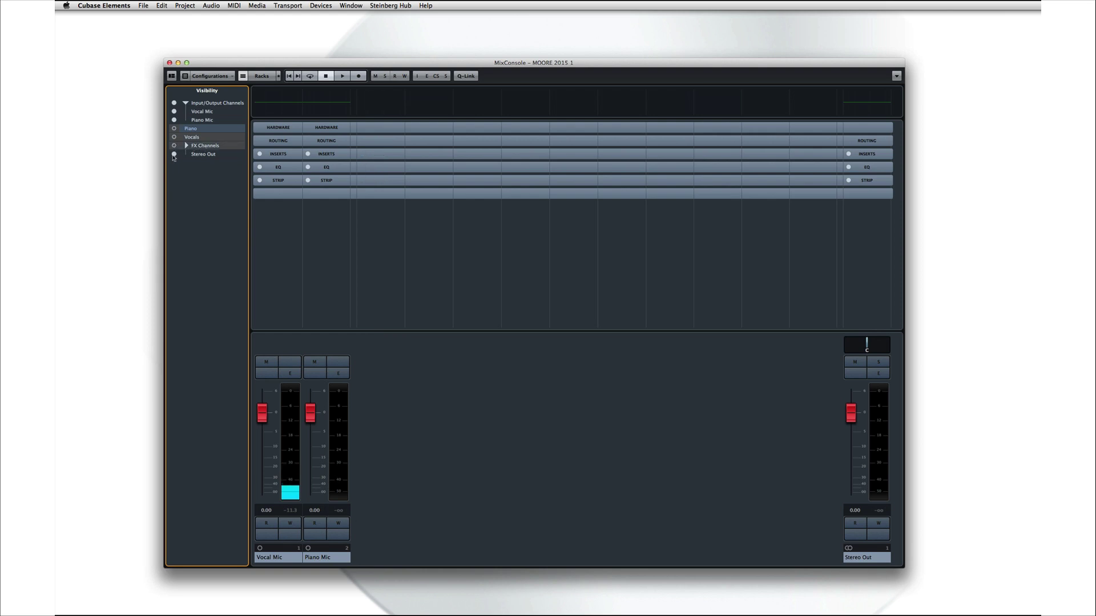
pyautogui.click(174, 154)
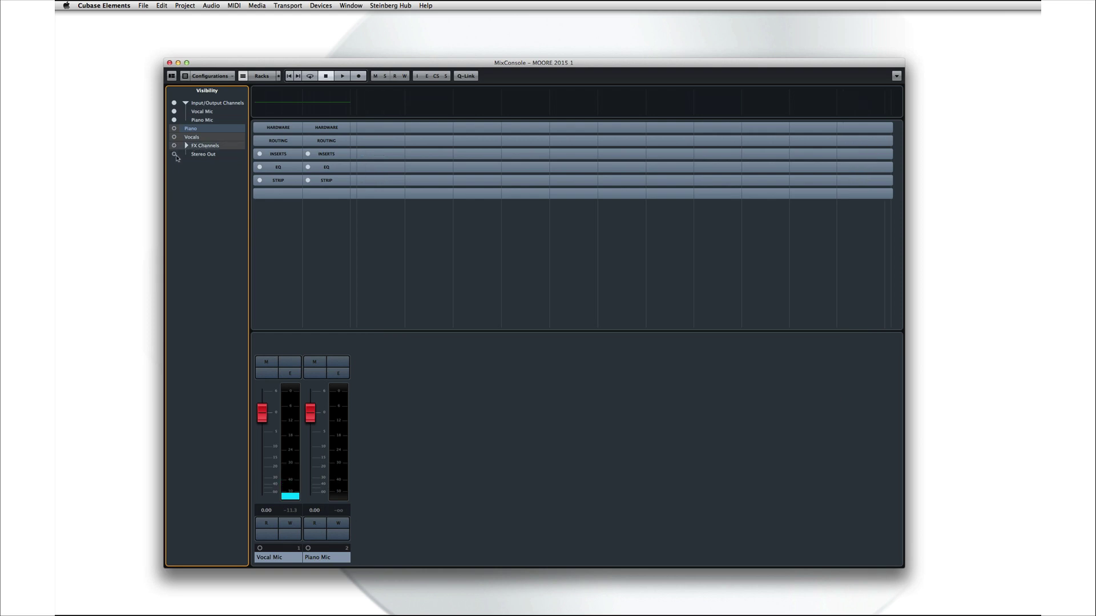
pyautogui.click(174, 154)
pyautogui.moveTo(174, 145); pyautogui.dragTo(174, 129)
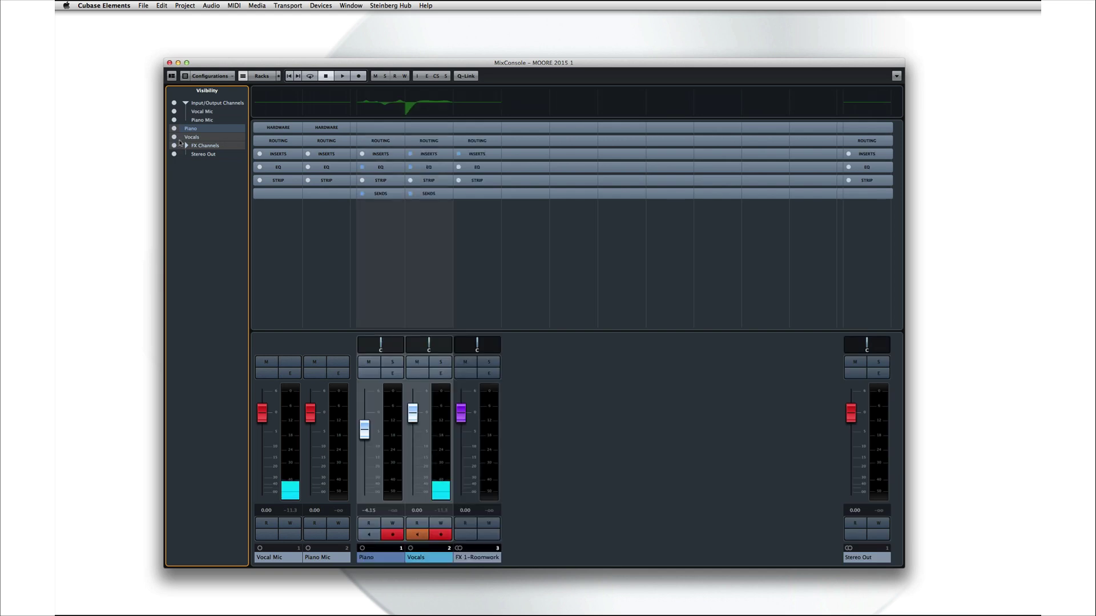
pyautogui.click(228, 146)
# Keep only Piano selected and toggle the Vocals strip's visibility off and back on.
pyautogui.click(229, 130)
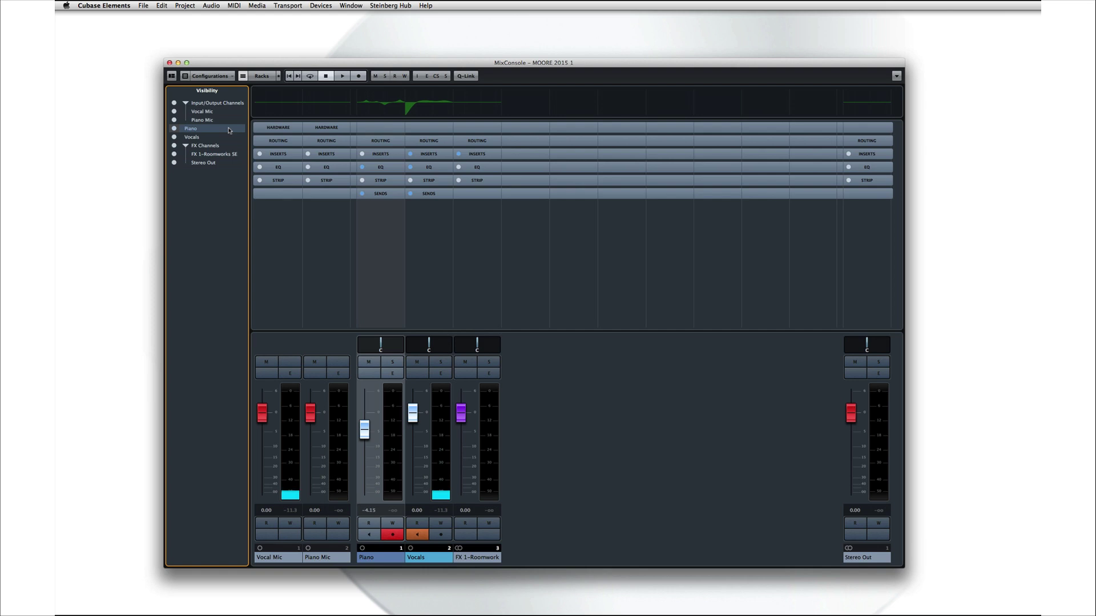
pyautogui.click(174, 136)
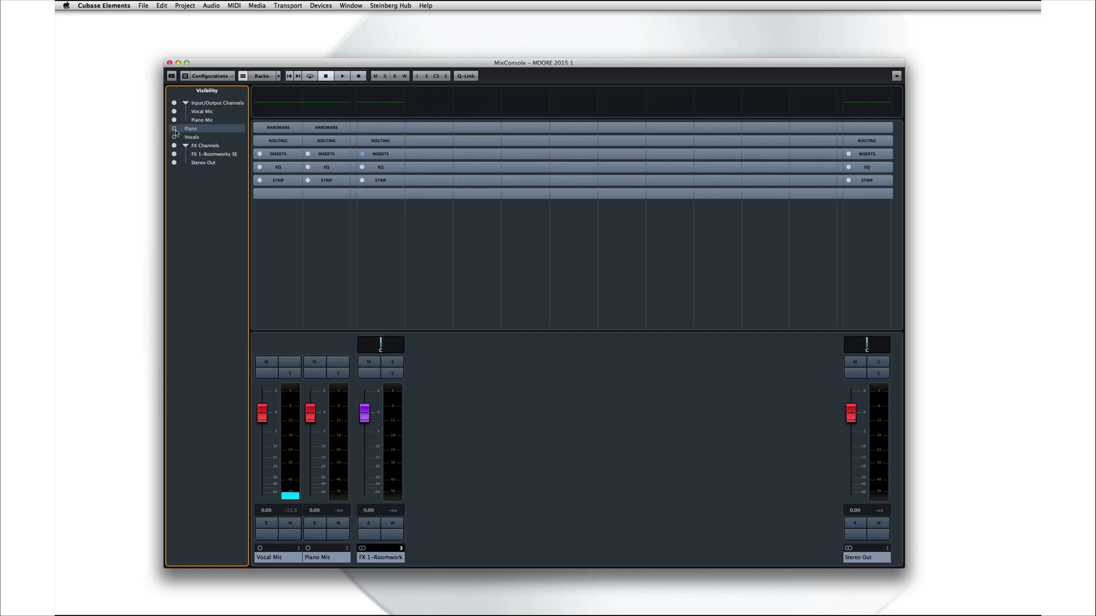
pyautogui.click(174, 137)
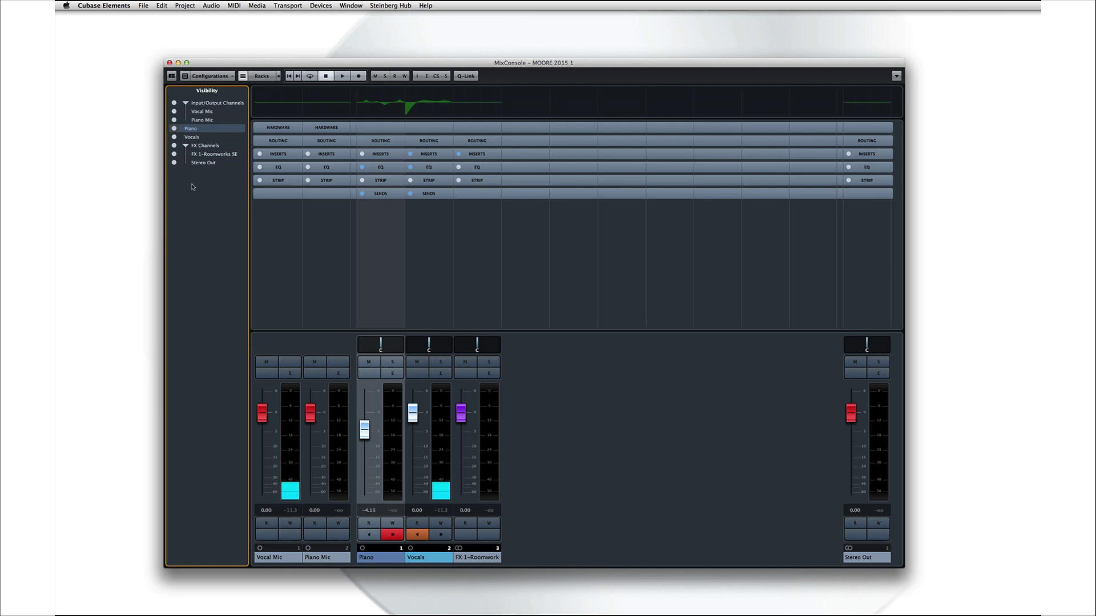
pyautogui.click(185, 76)
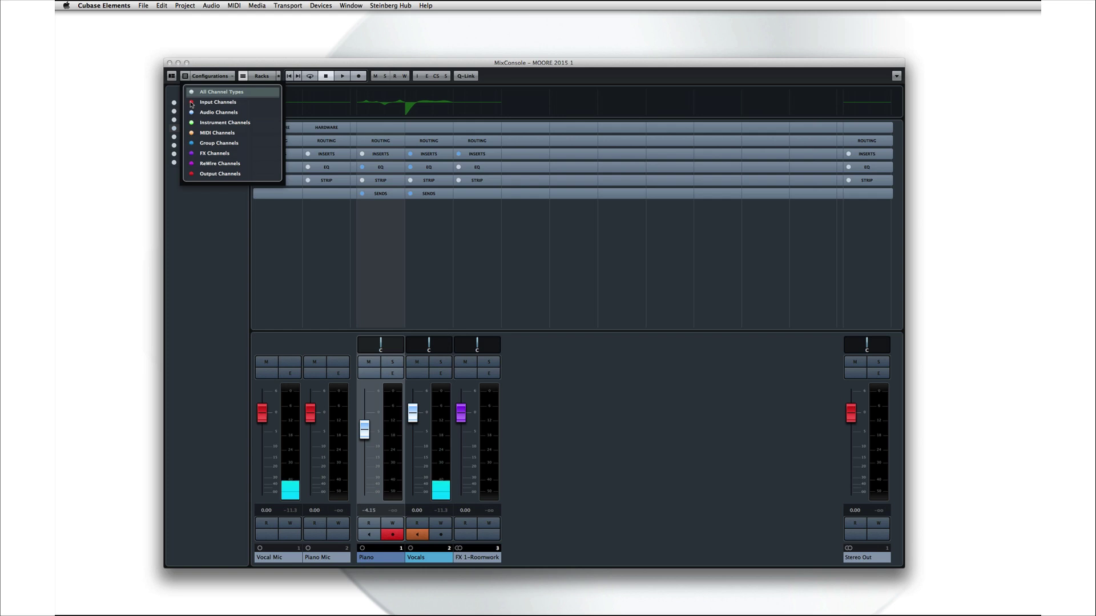
# Hide and re-show Input Channels and all channel types with the filter, then close it.
pyautogui.click(191, 104)
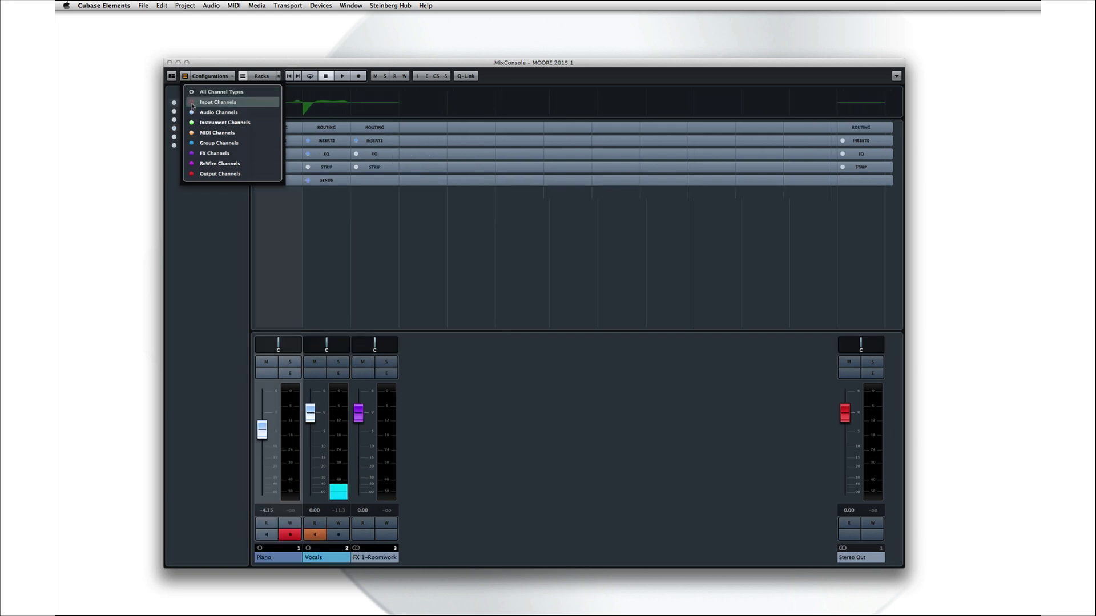
pyautogui.click(192, 104)
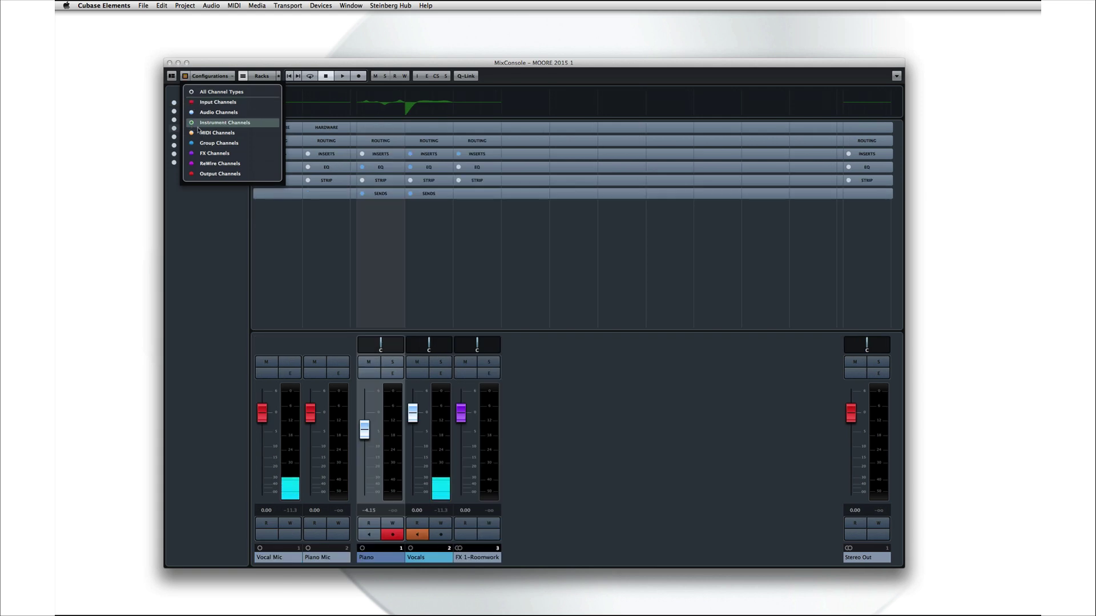
pyautogui.click(196, 122)
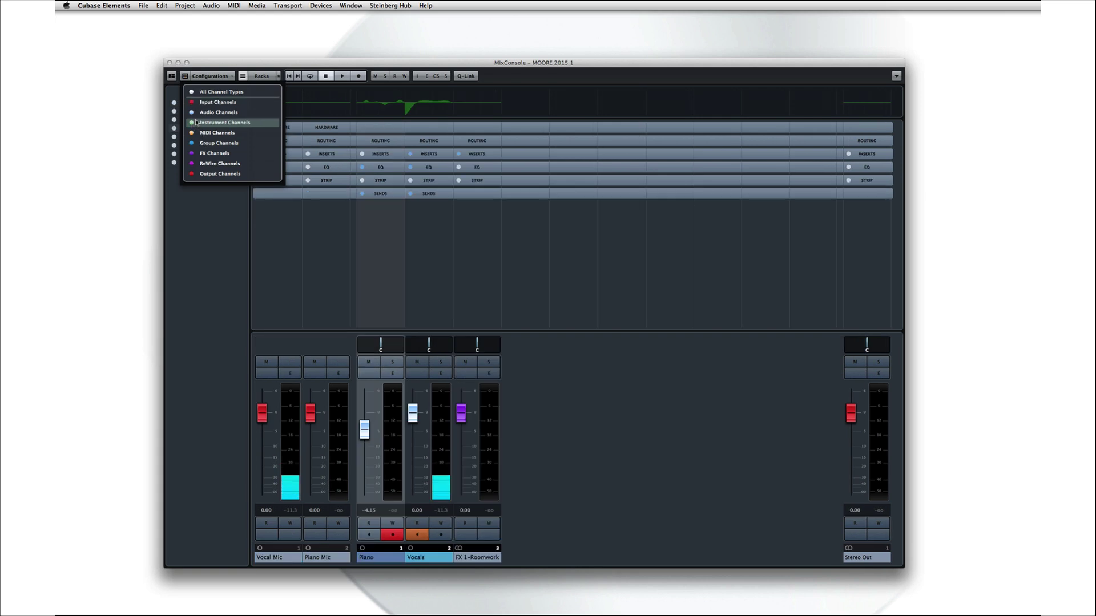
pyautogui.click(192, 92)
pyautogui.click(193, 92)
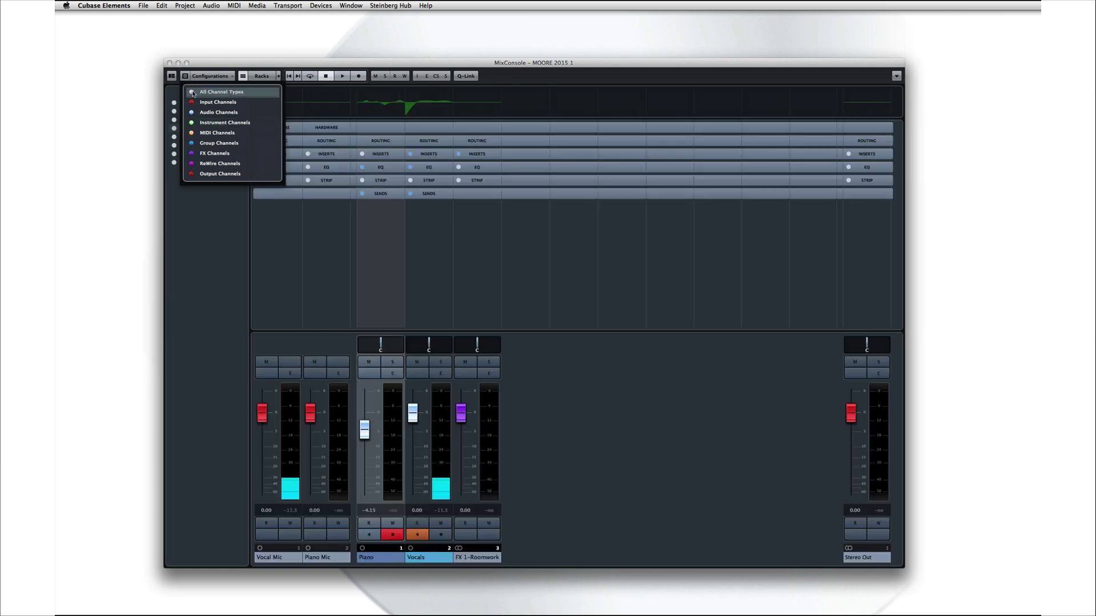
pyautogui.click(191, 103)
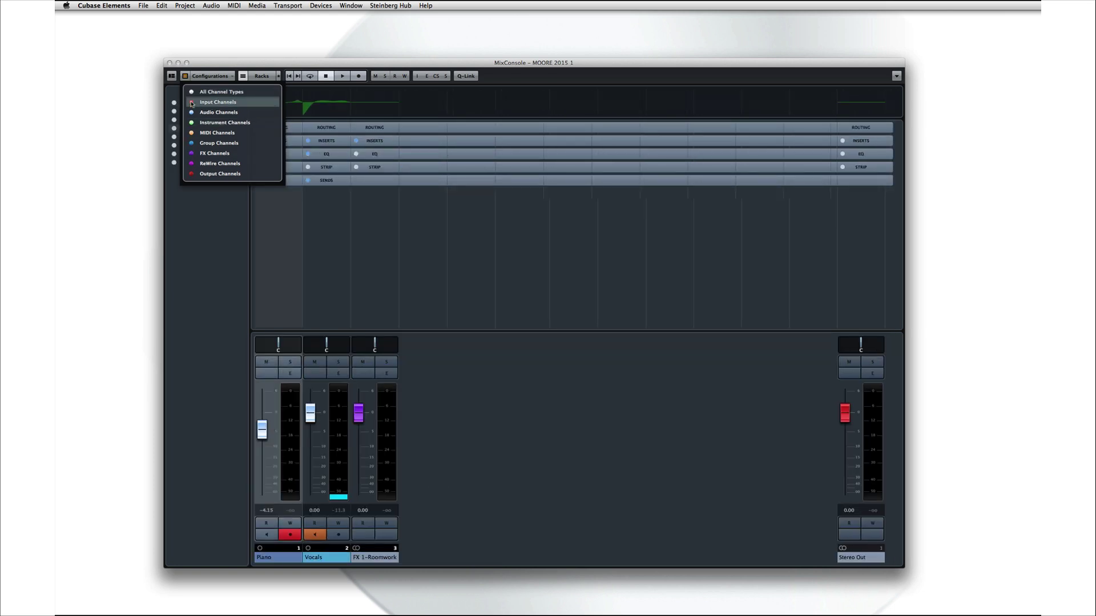
pyautogui.click(192, 103)
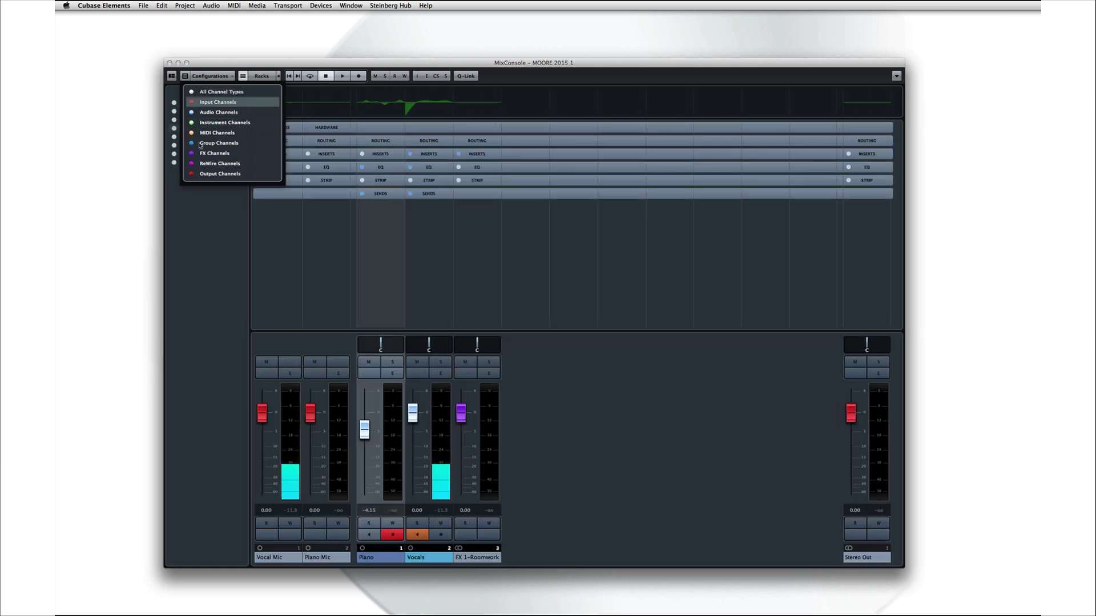
pyautogui.click(216, 220)
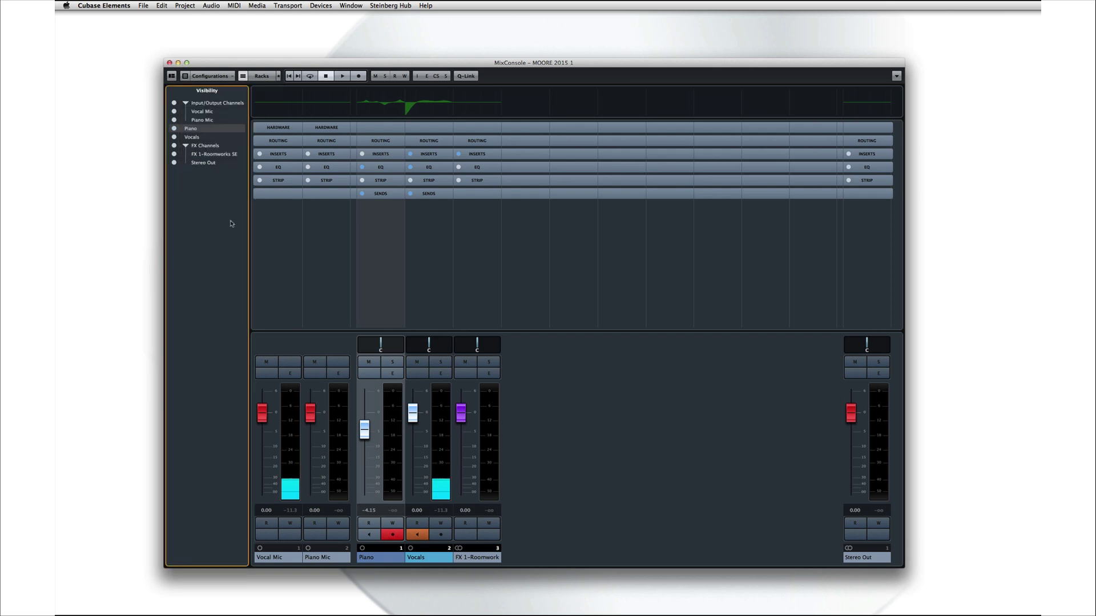
pyautogui.click(263, 416)
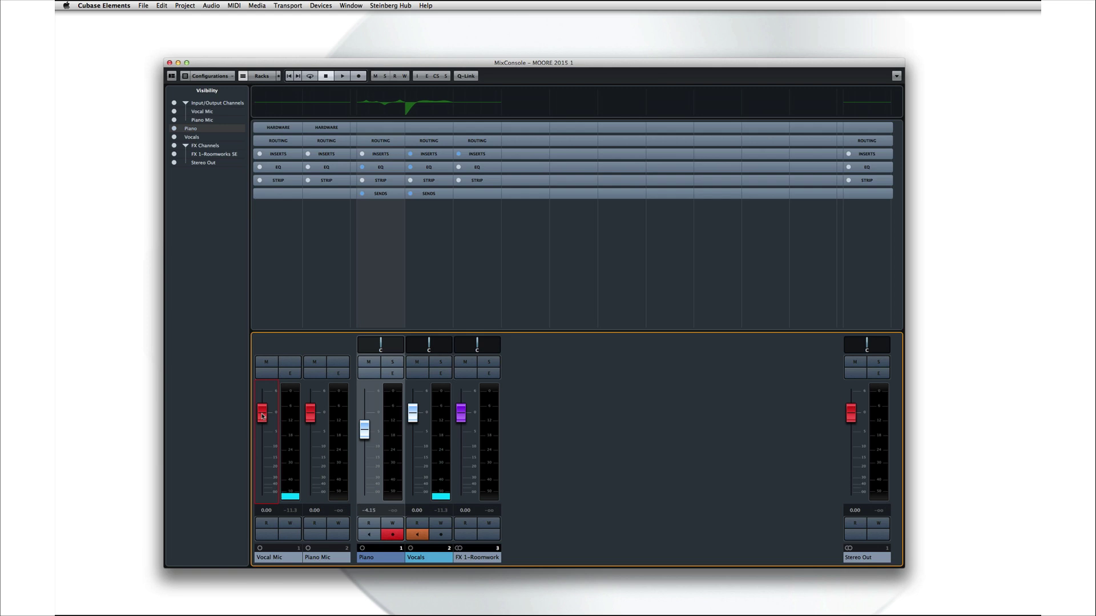
# Pull the Vocal Mic input fader down to -1.39 and Piano Mic to -1.79.
pyautogui.moveTo(262, 416); pyautogui.dragTo(262, 416)
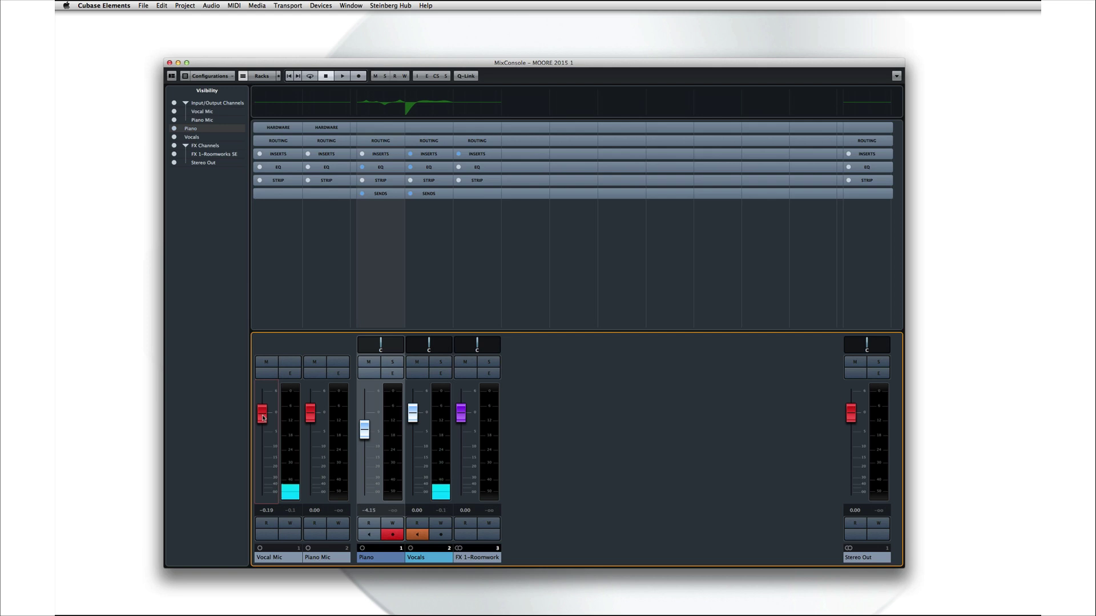
pyautogui.moveTo(263, 419); pyautogui.dragTo(311, 424)
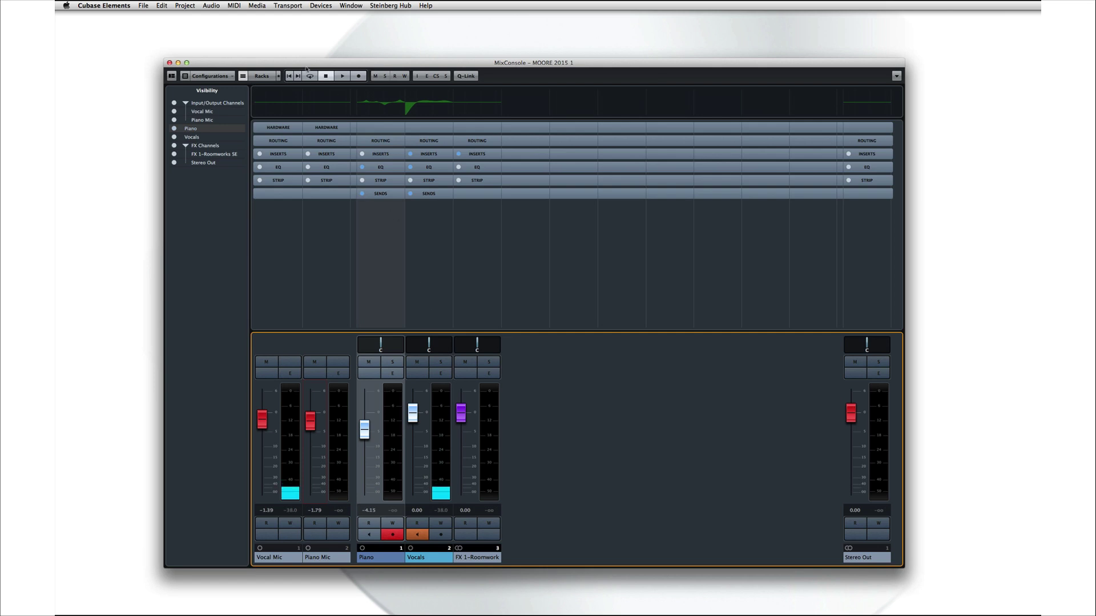
pyautogui.click(287, 6)
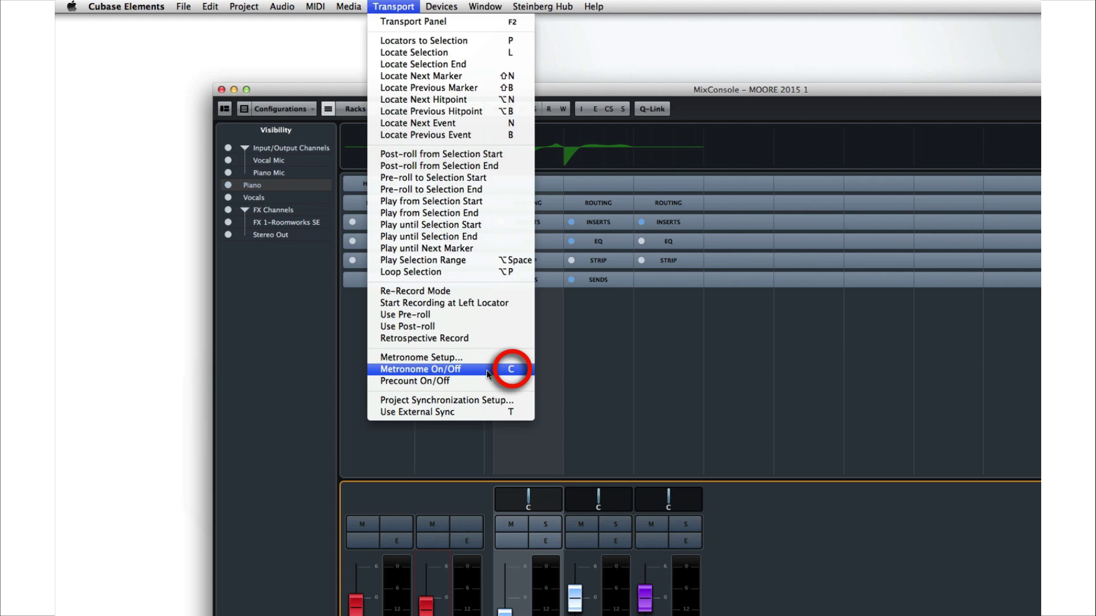
# In Metronome Setup, lower the Audio Click Hi pitch slightly and confirm with OK.
pyautogui.click(453, 358)
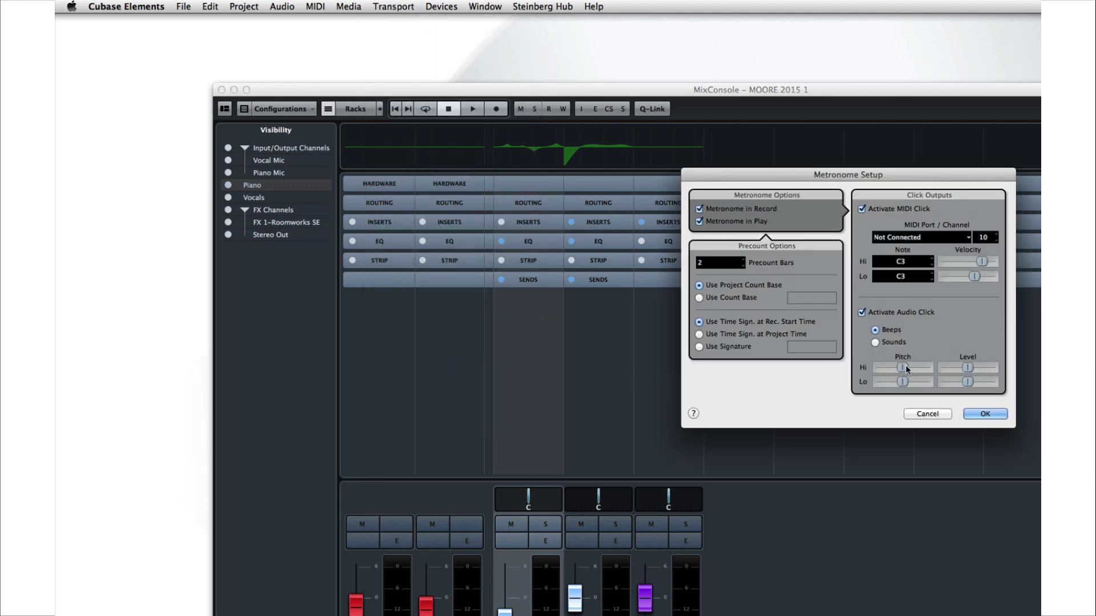
pyautogui.moveTo(905, 366)
pyautogui.mouseDown()
pyautogui.moveTo(882, 366)
pyautogui.moveTo(898, 366)
pyautogui.mouseUp()
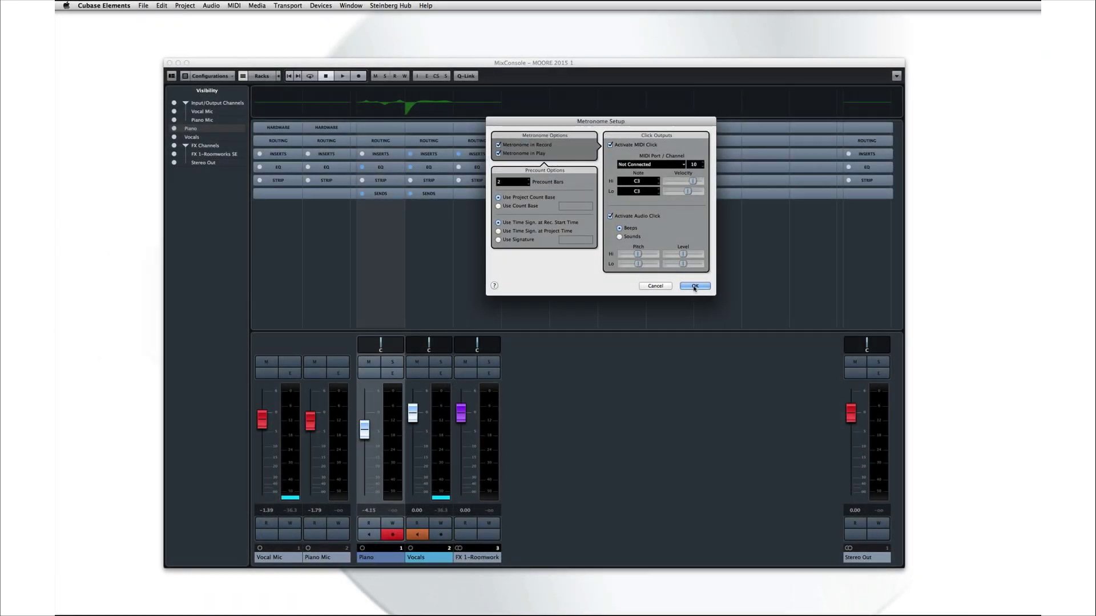
pyautogui.click(694, 287)
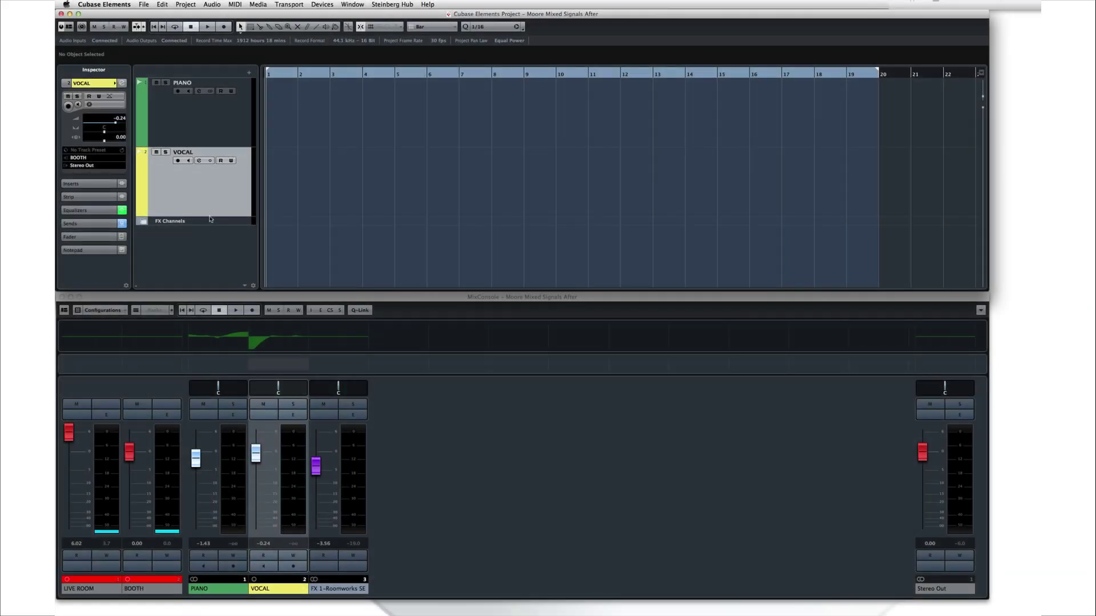
# Record piano and vocal together into PIANO_16 and VOCAL_11 clips, about 18 bars long.
pyautogui.click(190, 131)
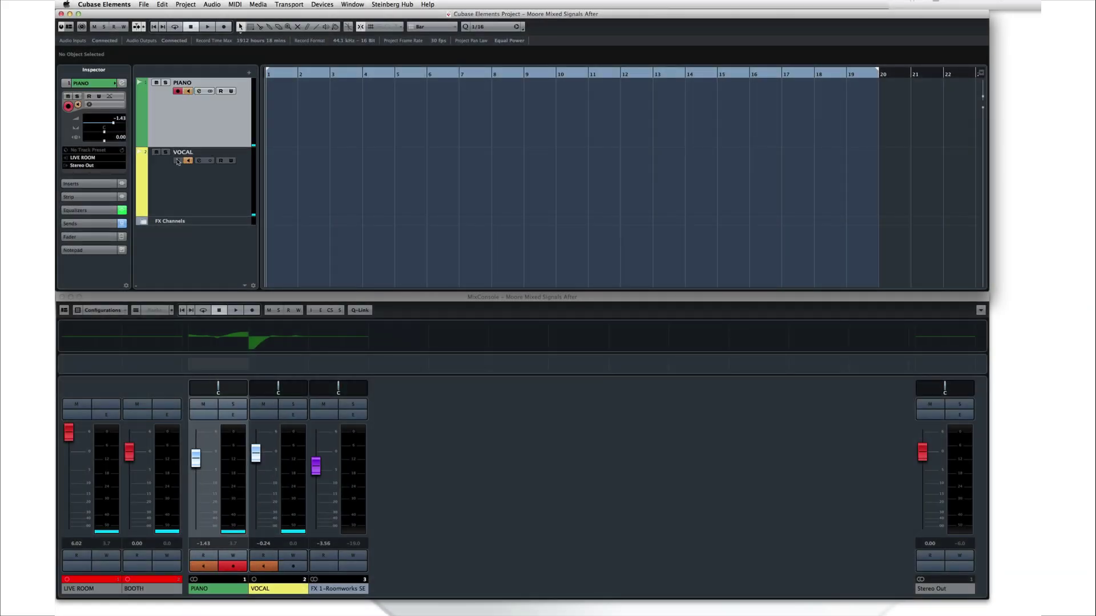
pyautogui.click(223, 27)
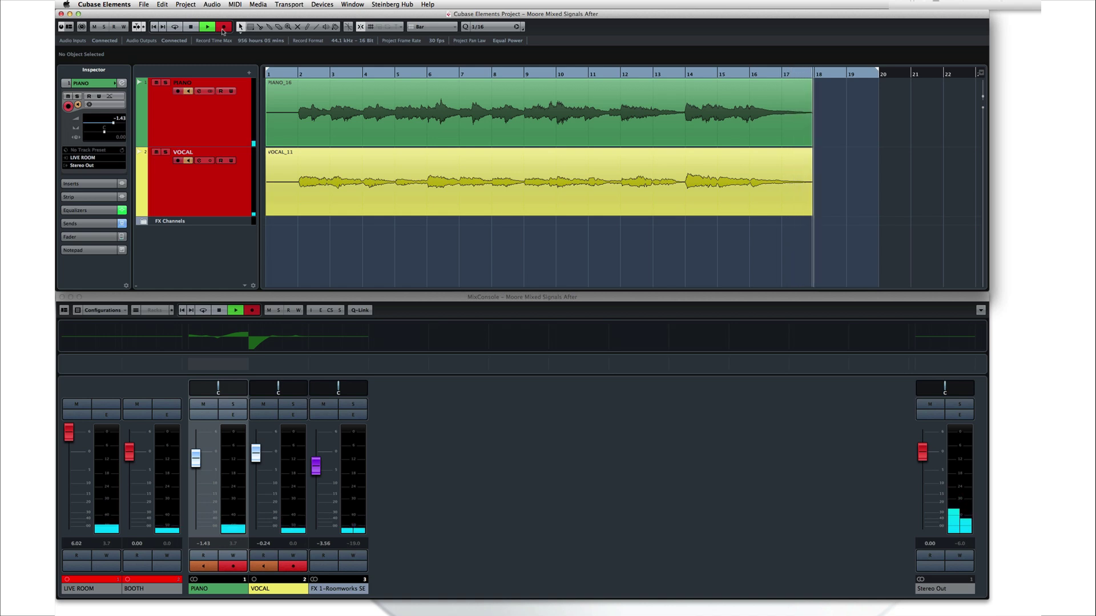
pyautogui.click(193, 27)
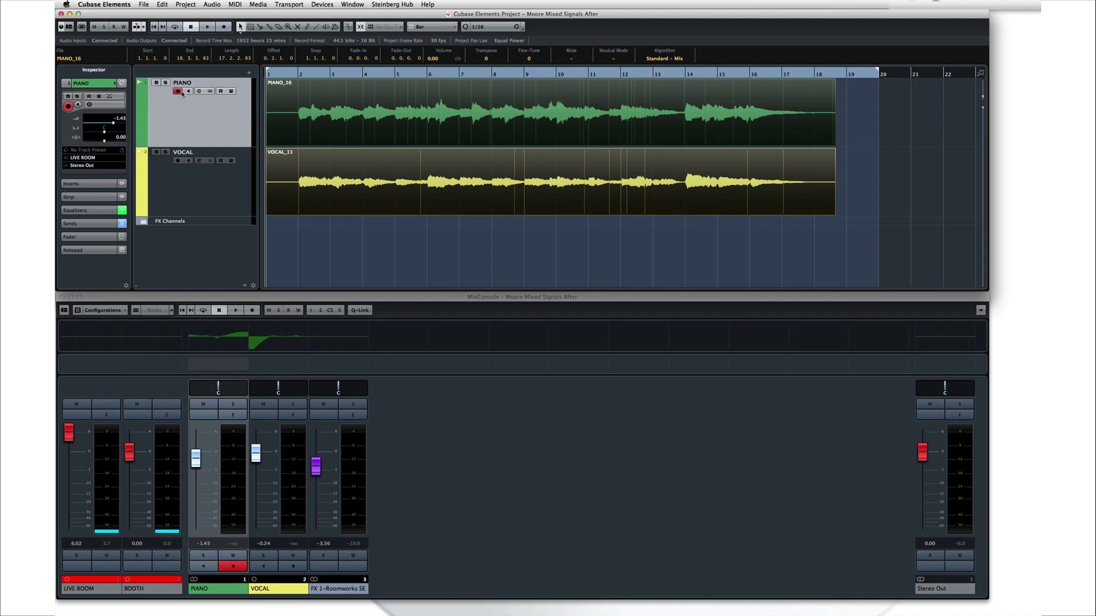
# Play back the PIANO_16 and VOCAL_11 takes with no clip selected, then stop.
pyautogui.click(289, 156)
pyautogui.click(295, 221)
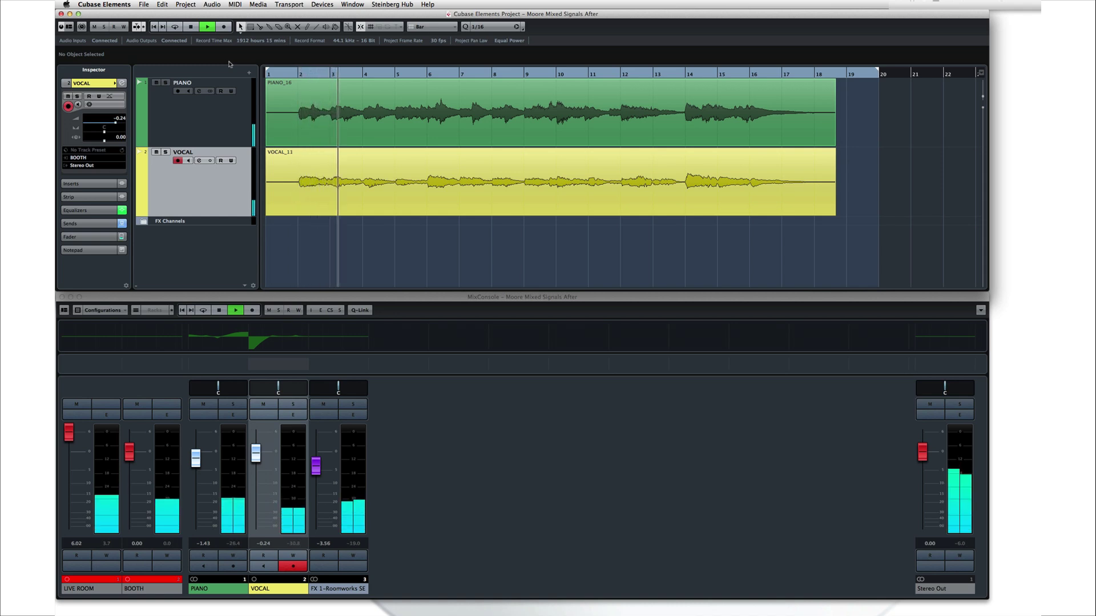
pyautogui.click(192, 30)
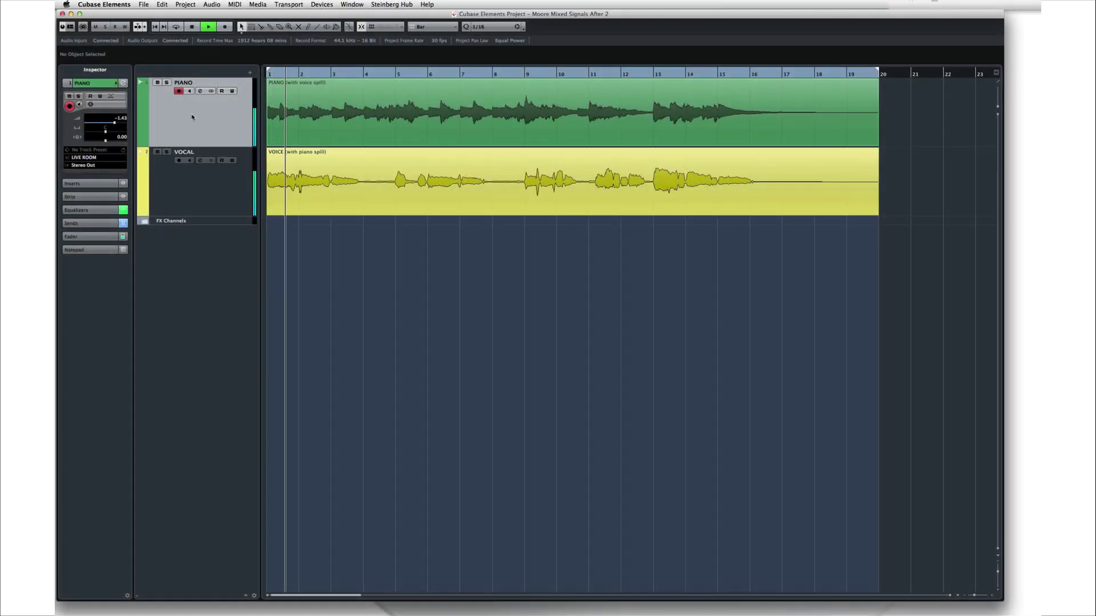
# Solo the PIANO track, then the VOCAL track, to hear each take's spill.
pyautogui.click(168, 82)
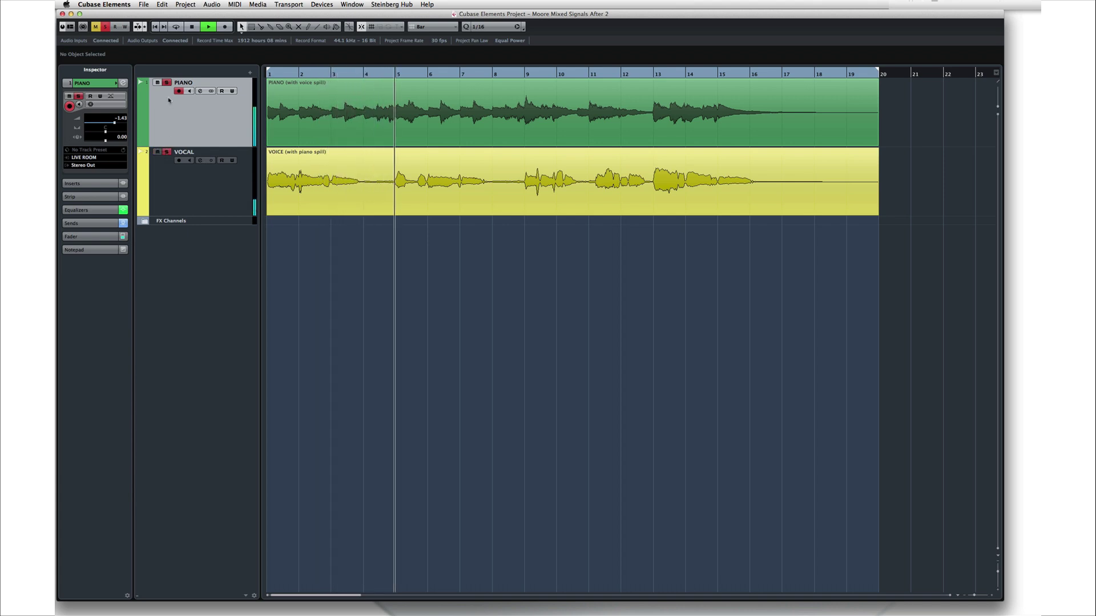
pyautogui.click(166, 153)
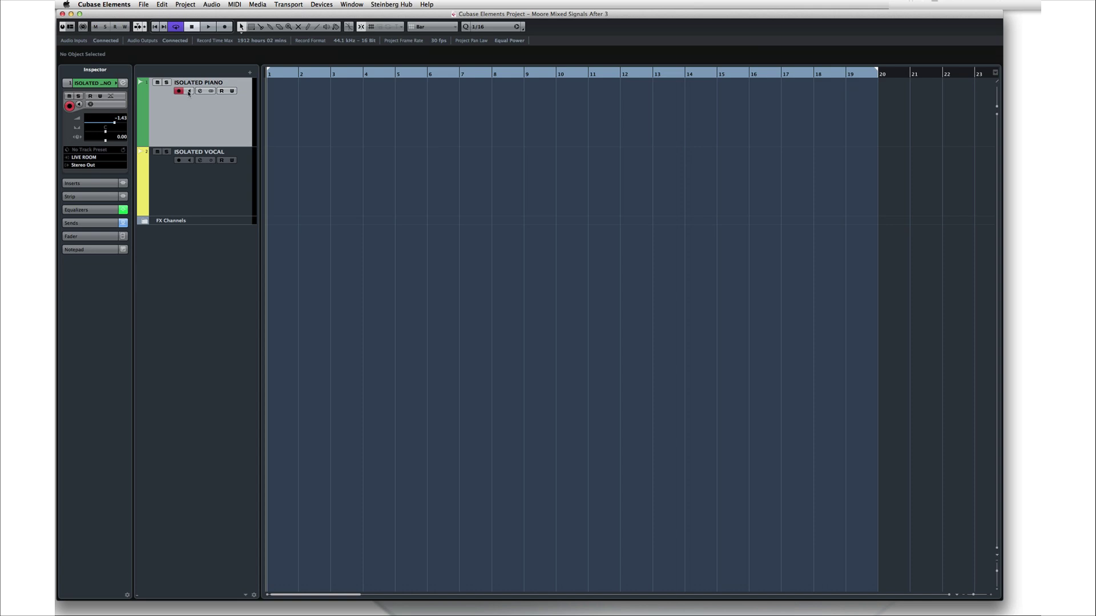
# Record the Isolated Piano take first, then the Isolated Vocal take.
pyautogui.click(225, 28)
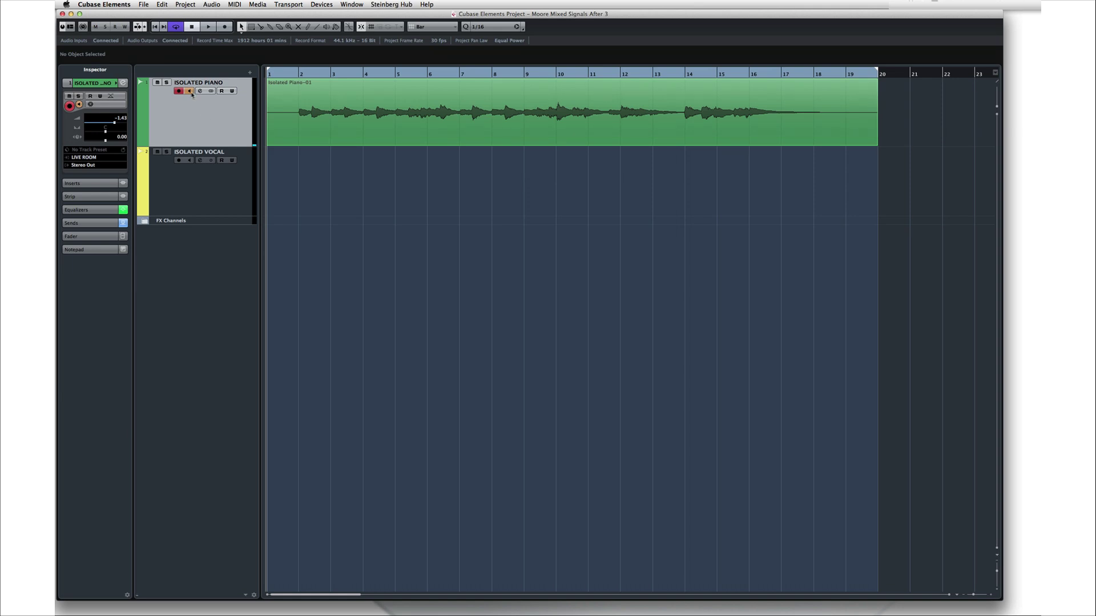
pyautogui.click(208, 189)
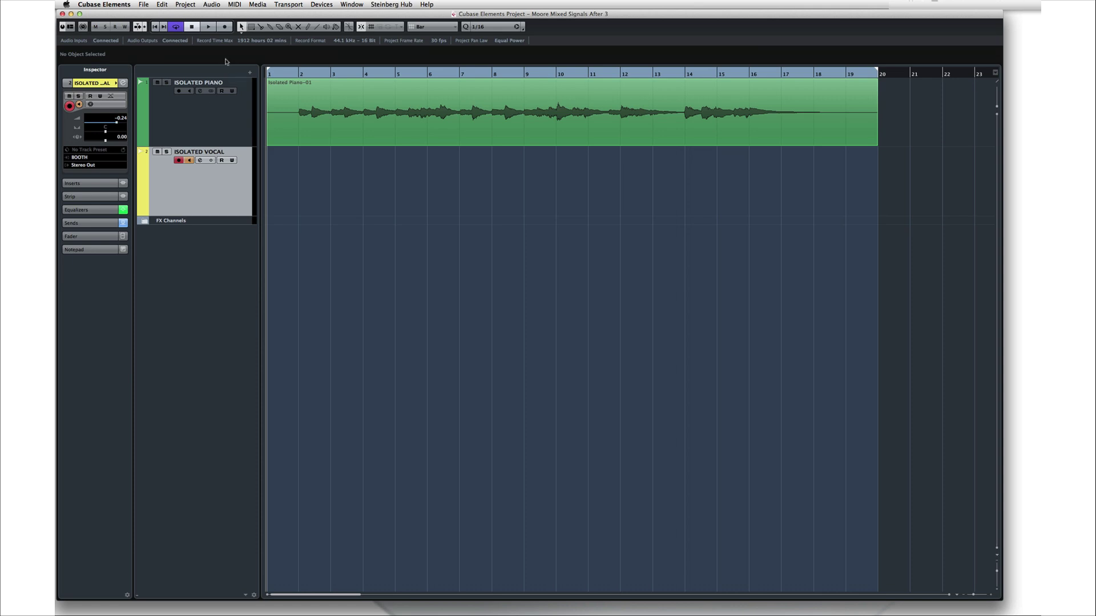
pyautogui.click(225, 28)
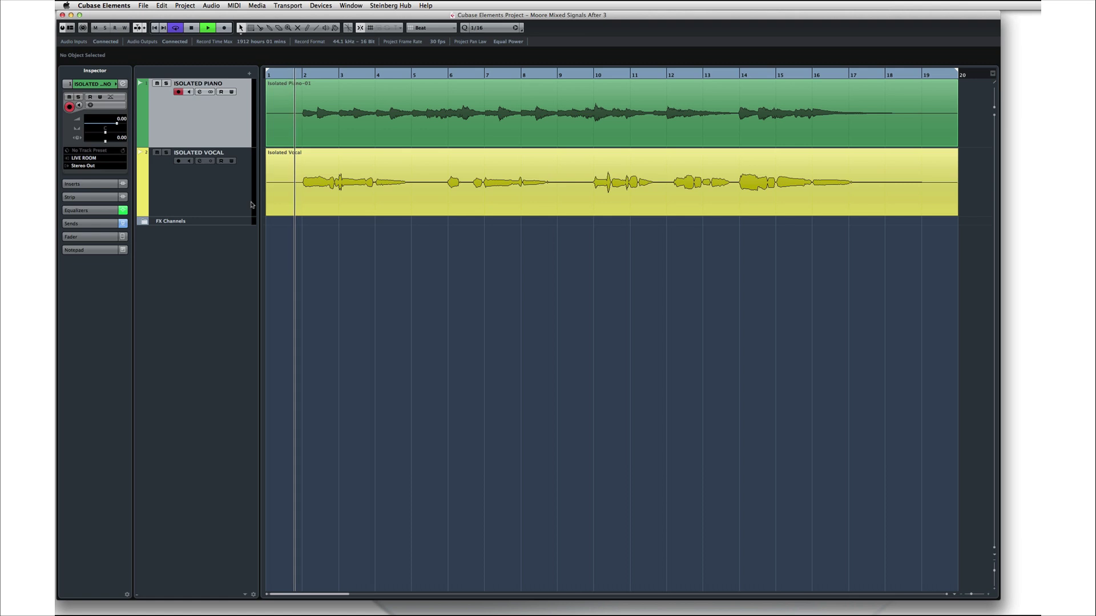
# Solo the Isolated Piano and Isolated Vocal tracks in turn, then unsolo and stop playback.
pyautogui.click(166, 84)
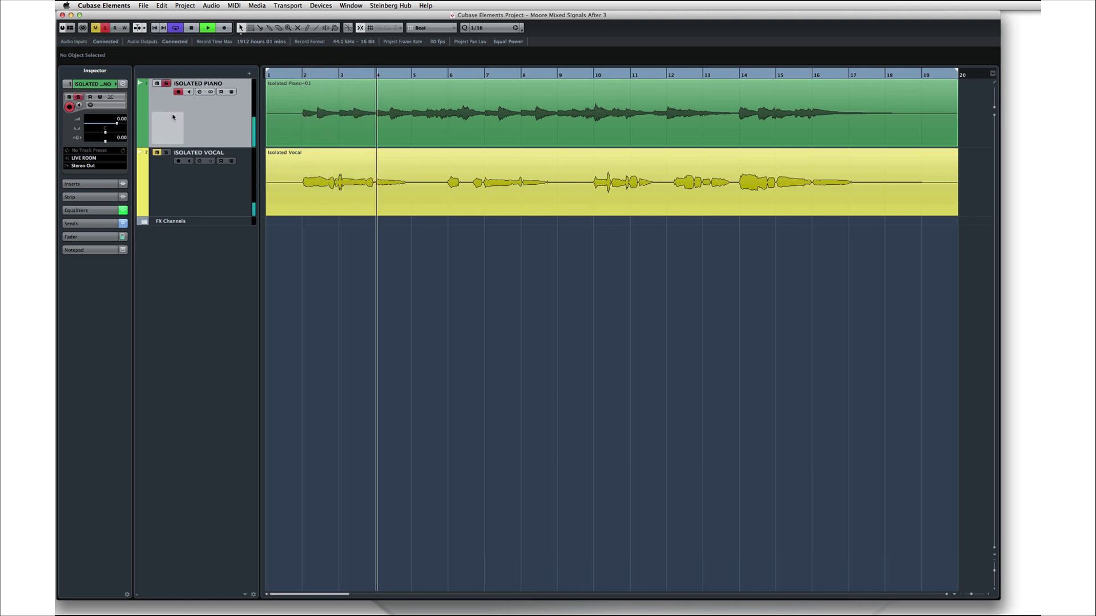
pyautogui.click(166, 83)
pyautogui.click(166, 152)
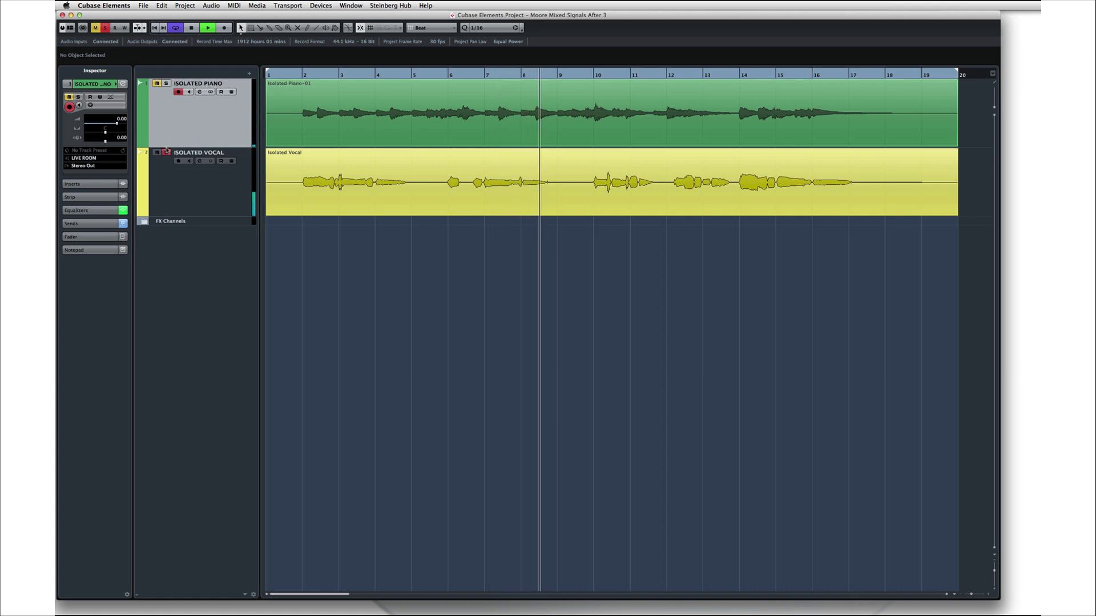
pyautogui.click(166, 152)
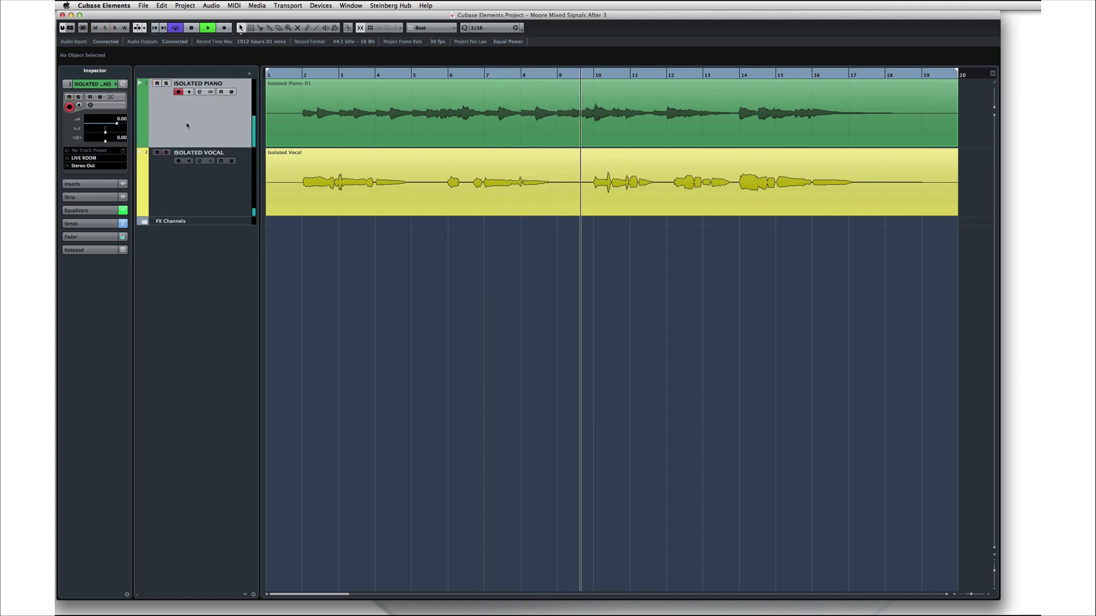
pyautogui.press('space')
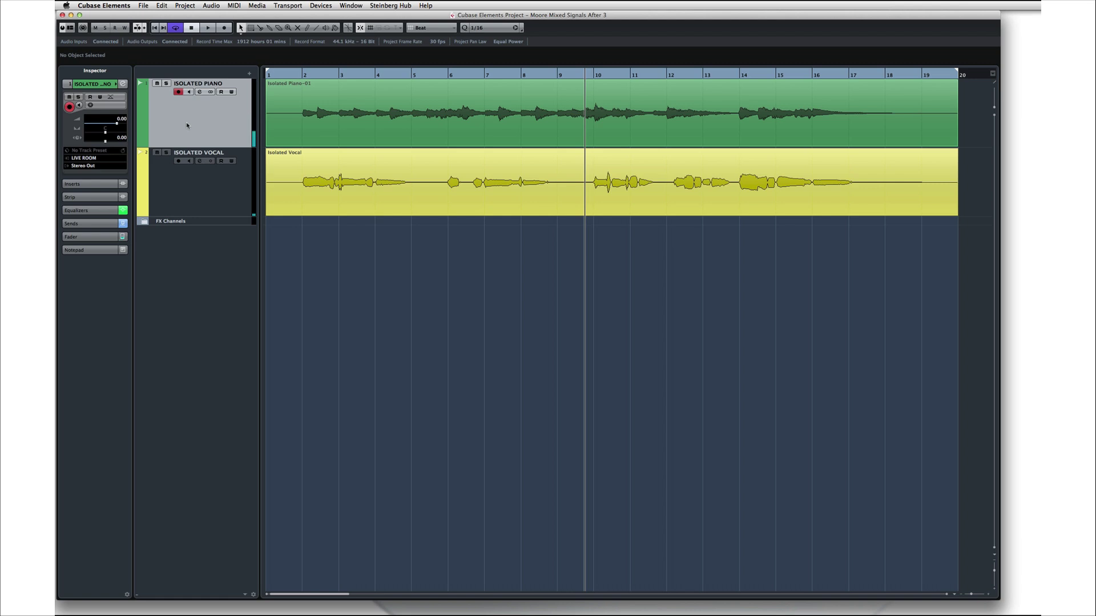
pyautogui.click(261, 30)
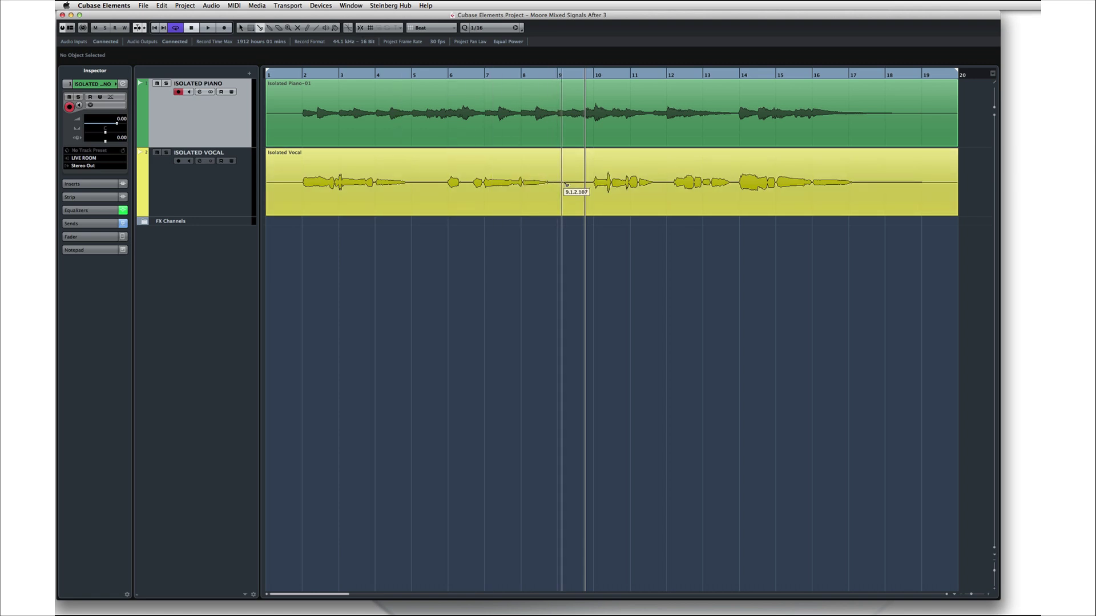
# Split the Isolated Vocal event near bars 10 and 14 and erase the middle piece.
pyautogui.click(587, 191)
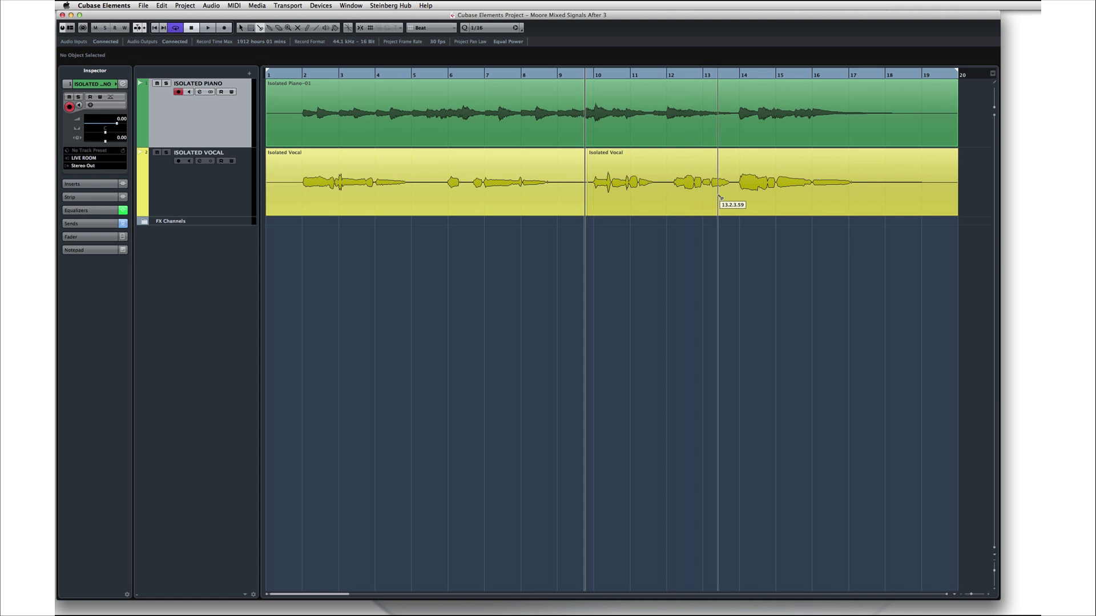
pyautogui.click(733, 193)
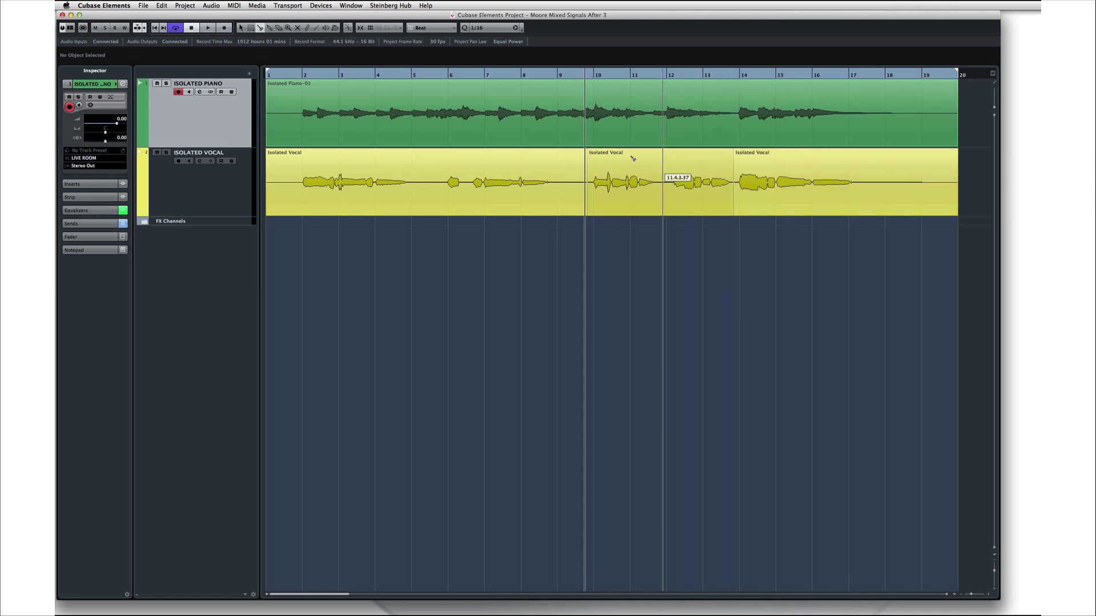
pyautogui.click(279, 27)
pyautogui.click(653, 170)
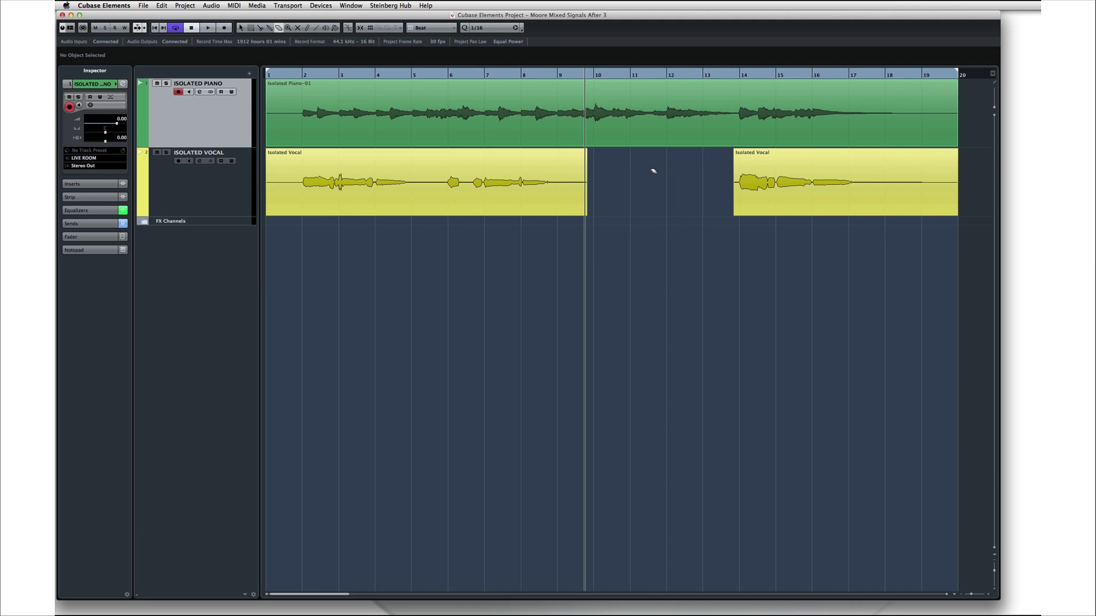
pyautogui.click(506, 75)
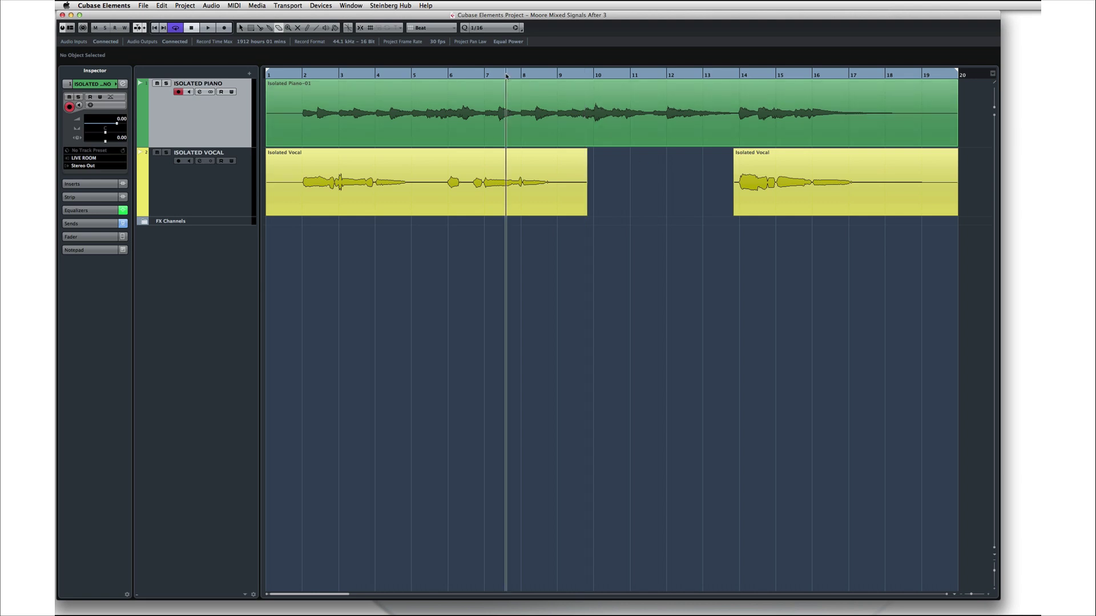